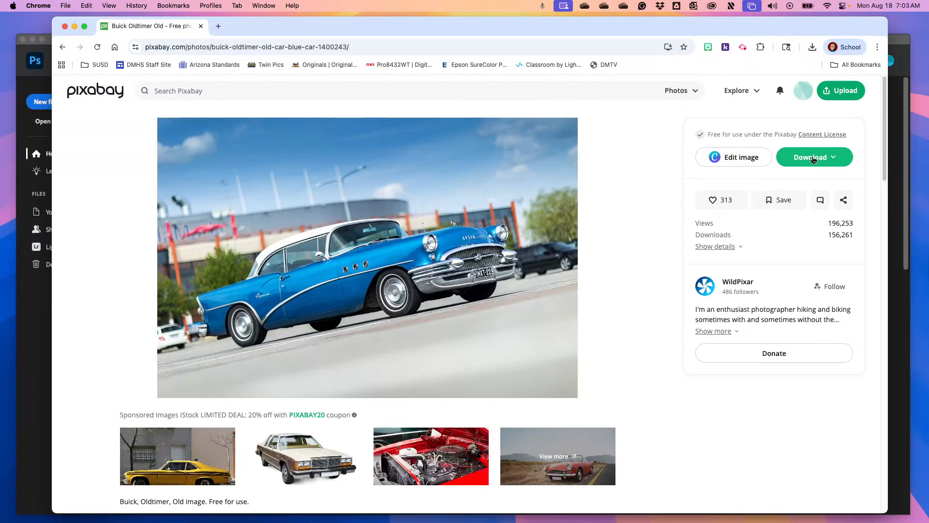
Download the blue Buick photo as a 3000 × 2000 JPG, switch to Photoshop and open buick-1400243.jpg
left_click(814, 159)
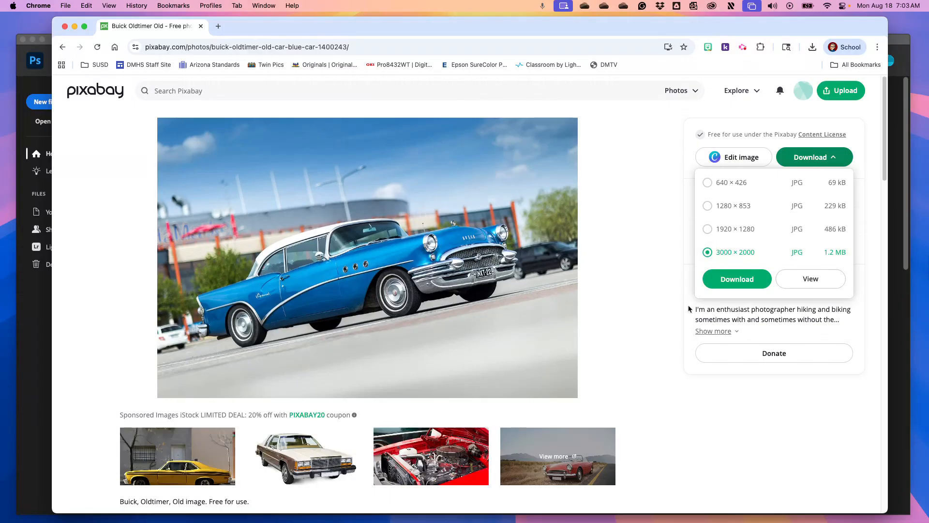
left_click(721, 285)
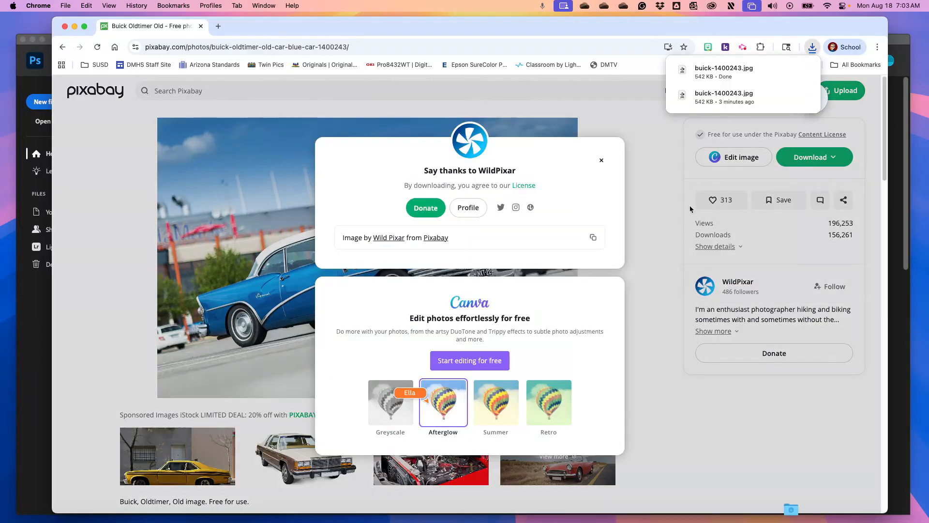
left_click(907, 62)
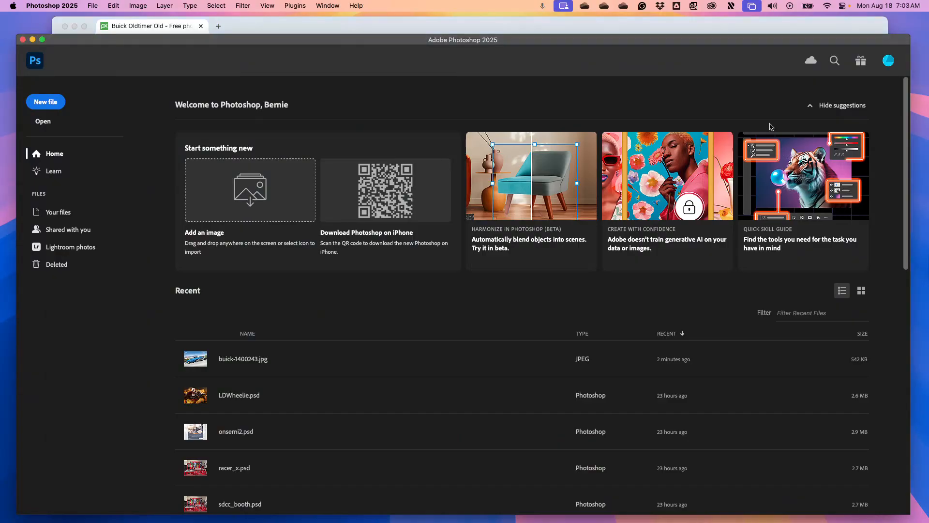
left_click(93, 5)
left_click(101, 27)
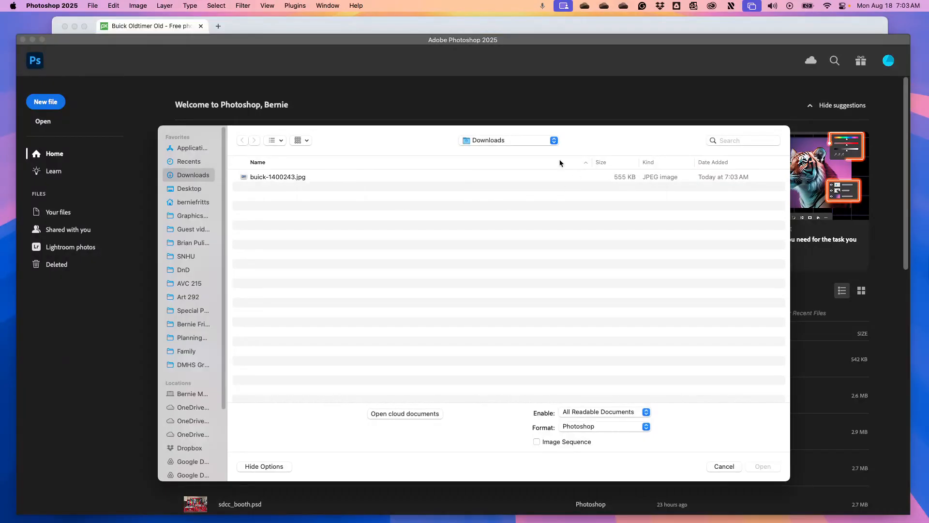
double_click(280, 178)
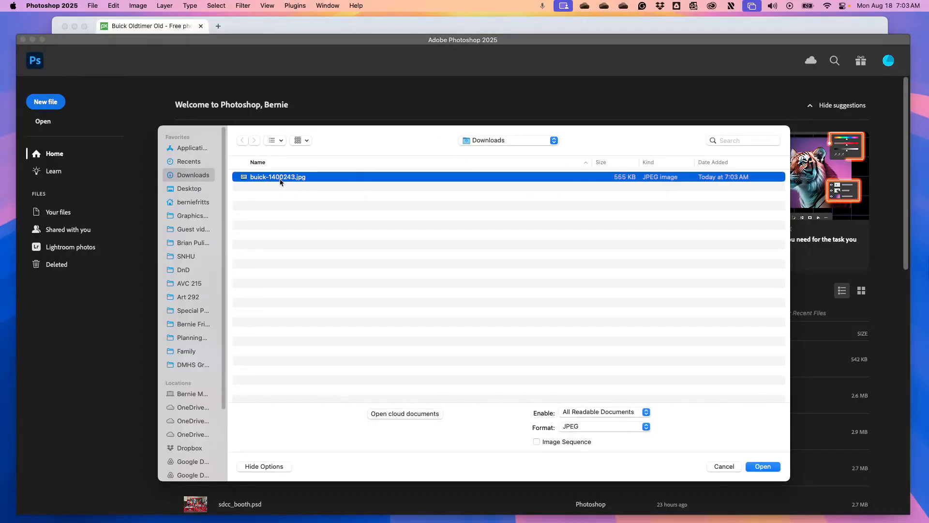
left_click(671, 274)
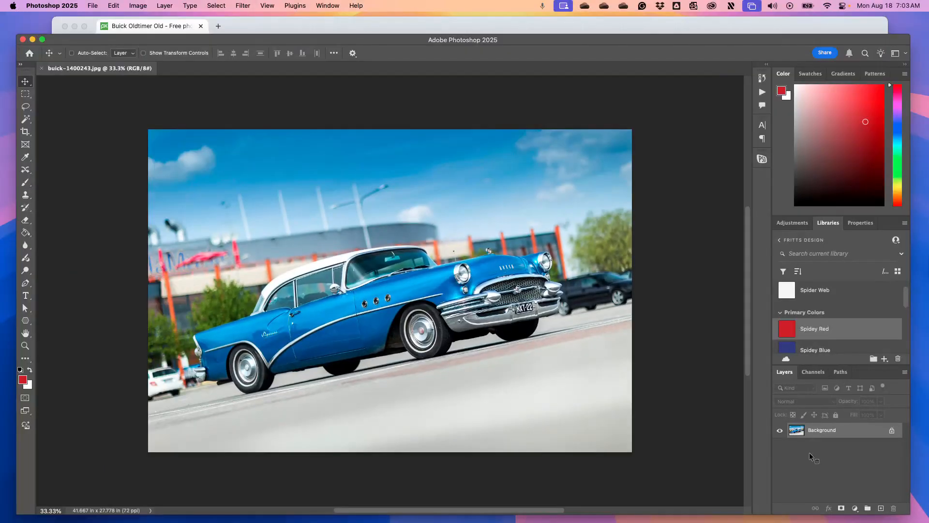
Convert the locked Background into a regular layer with the default name Layer 0
double_click(849, 431)
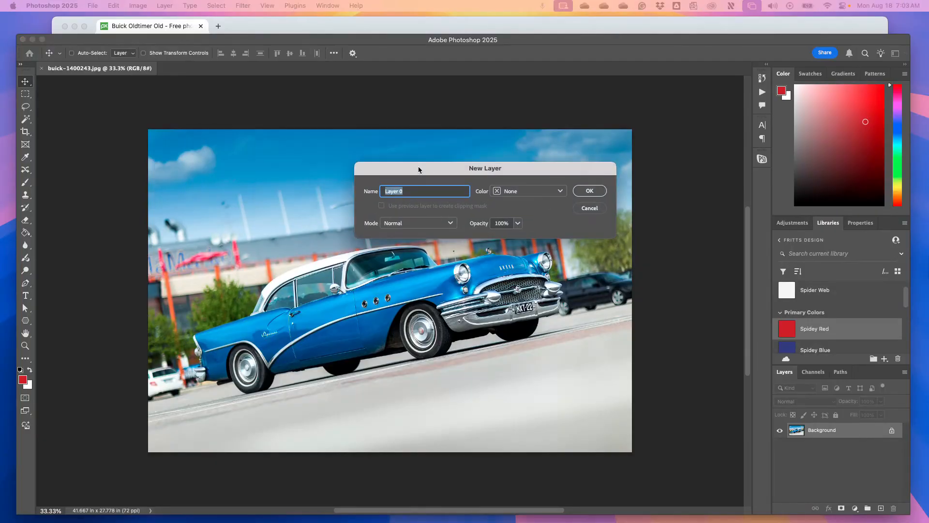
left_click(589, 192)
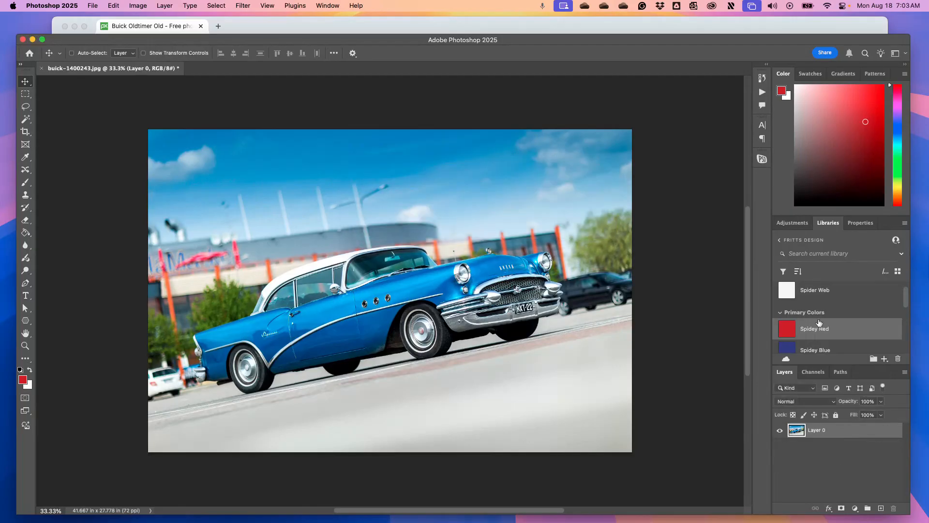
Extend the canvas downward by anchoring the image at the top centre and setting the canvas height to 56 inches
left_click(146, 5)
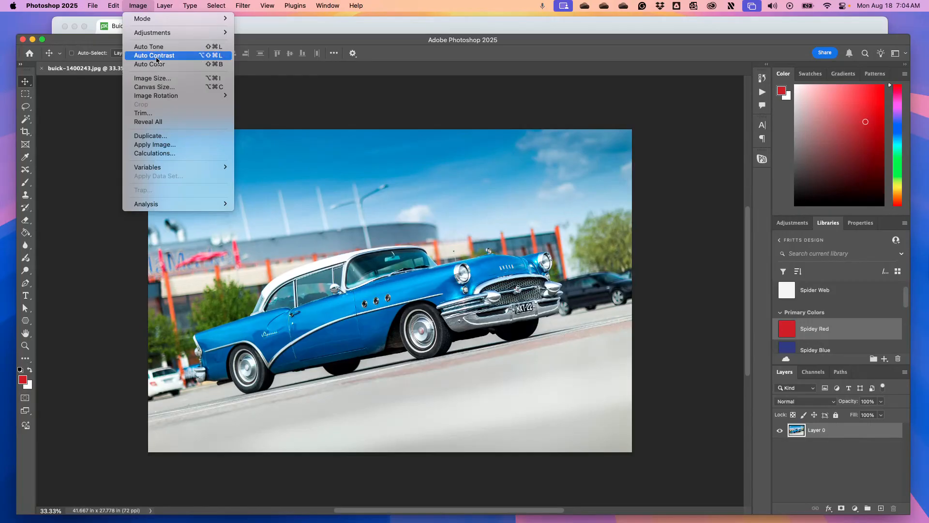
left_click(158, 87)
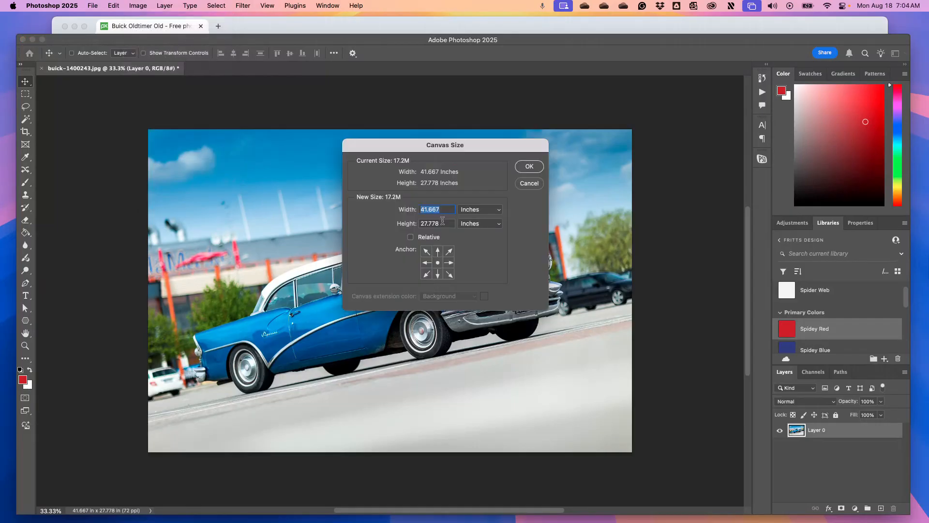
key("Tab")
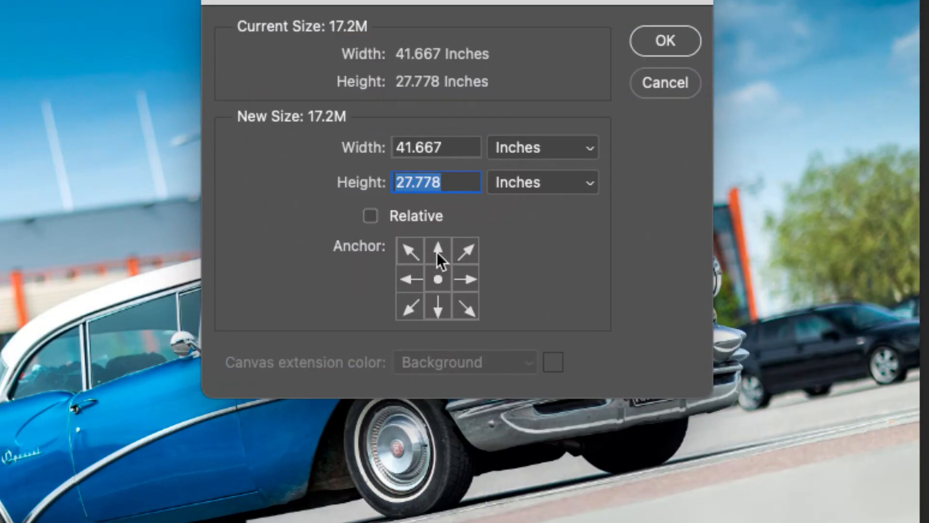
left_click(438, 251)
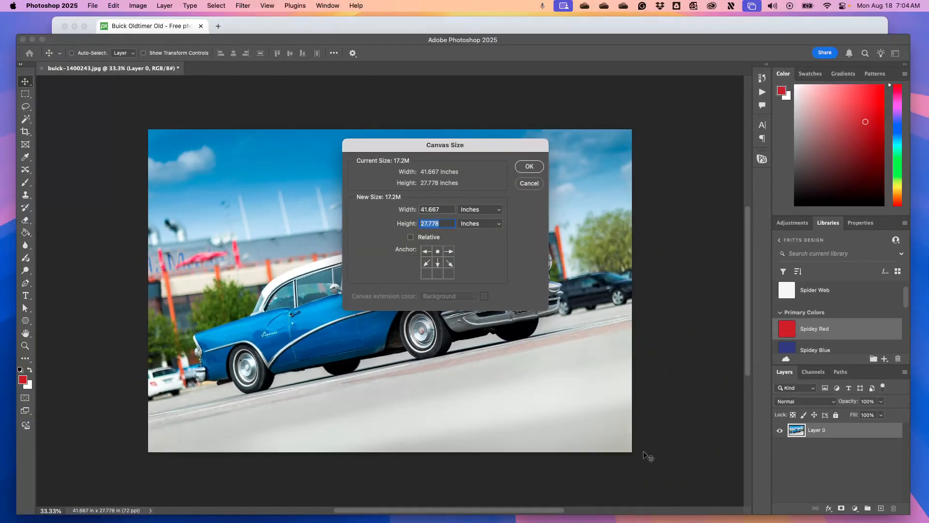
mouse_move(738, 521)
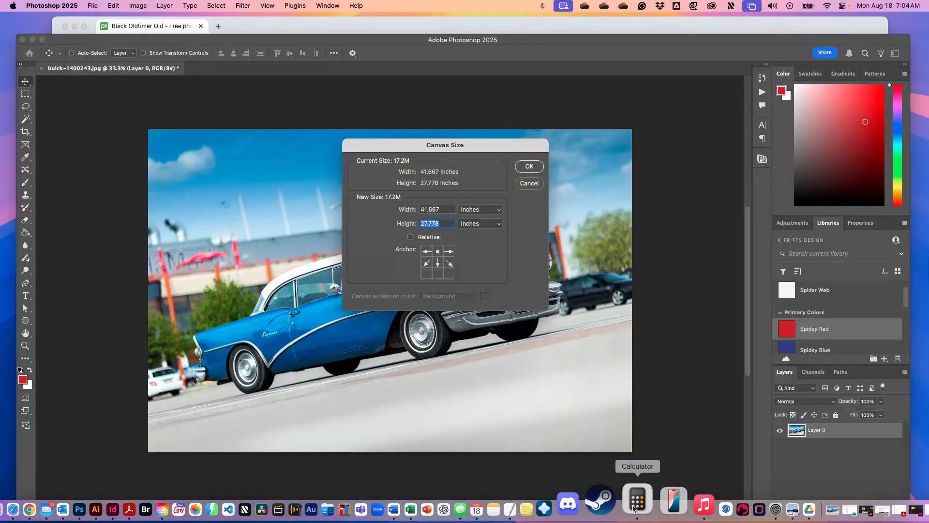
left_click(637, 501)
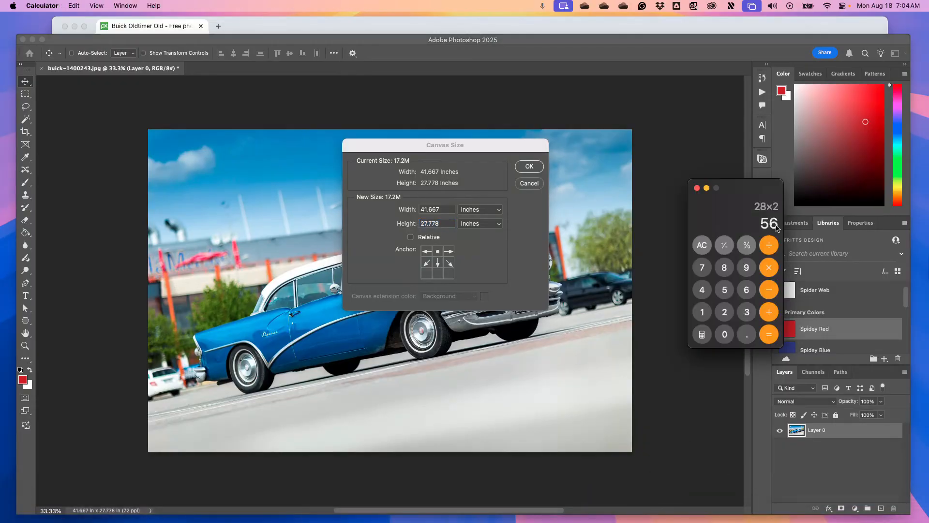
left_click(697, 188)
type("56")
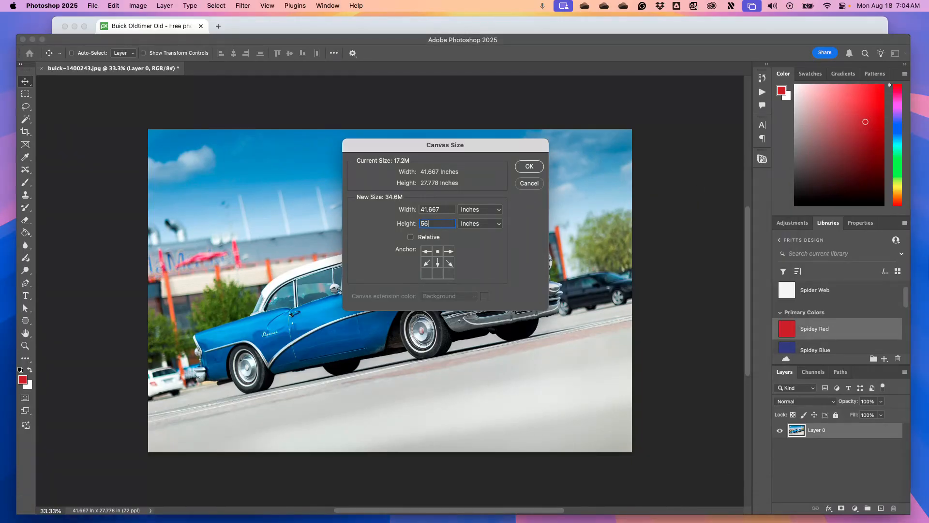
left_click(532, 167)
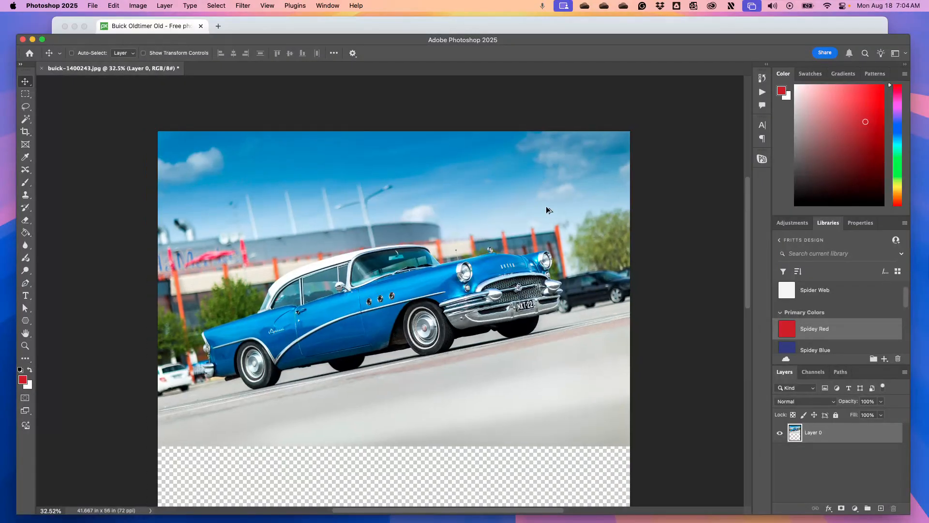
Duplicate the car photo into the empty lower half of the canvas and nudge the copy down slightly
scroll(546, 205, "down", 3)
scroll(519, 458, "up", 2)
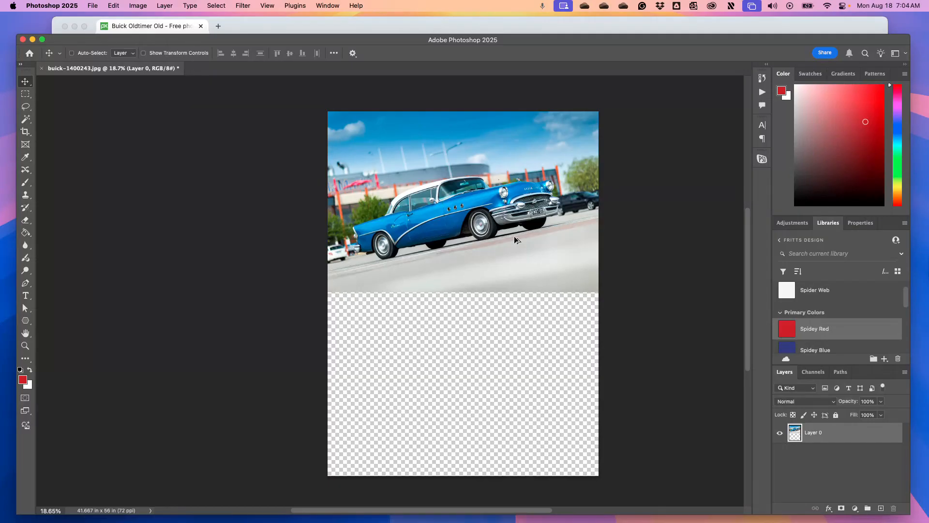
left_click_drag(516, 233, 515, 417)
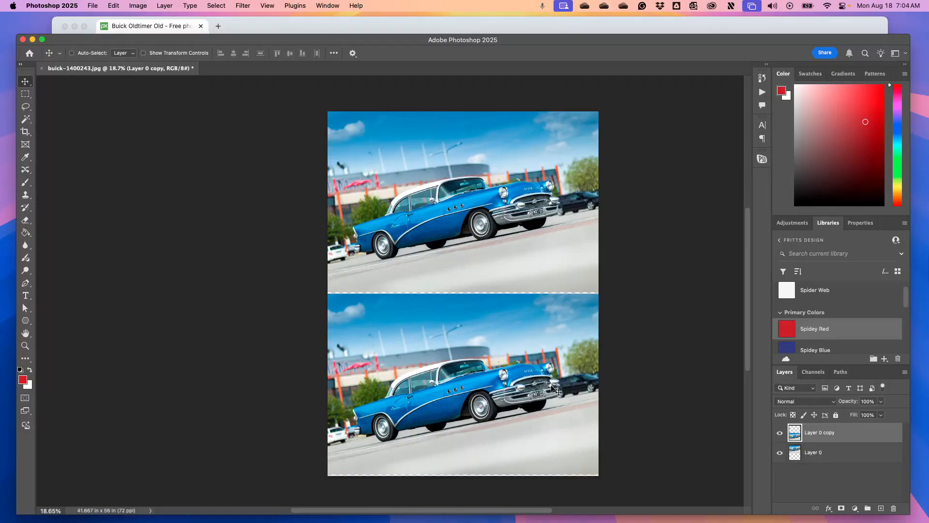
key("Down")
key("Down")
key("Down")
key("Down")
key("Down")
key("Down")
key("Down")
key("Down")
key("Down")
key("Down")
key("Down")
key("Down")
key("Down")
key("Down")
key("Down")
key("Down")
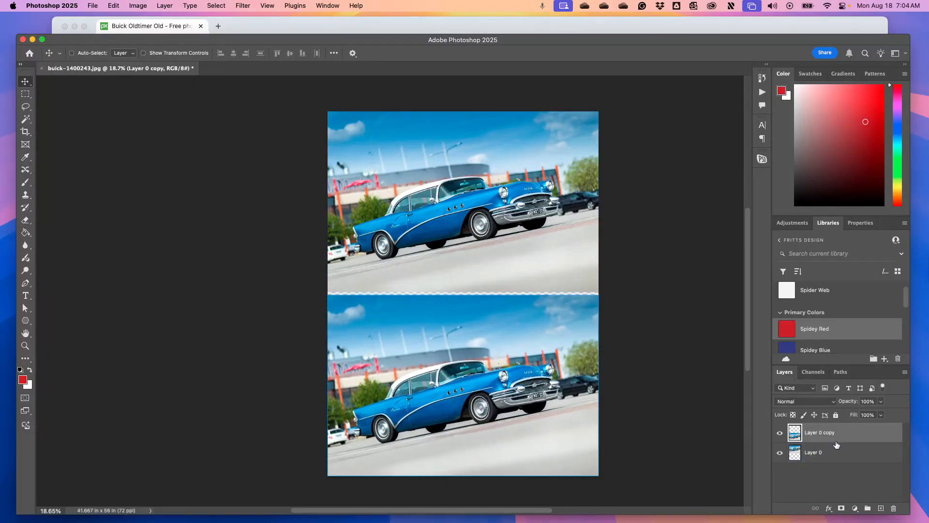
Rename the lower copy's layer as Original and the upper photo's layer as Color
double_click(824, 433)
type("Original")
double_click(817, 452)
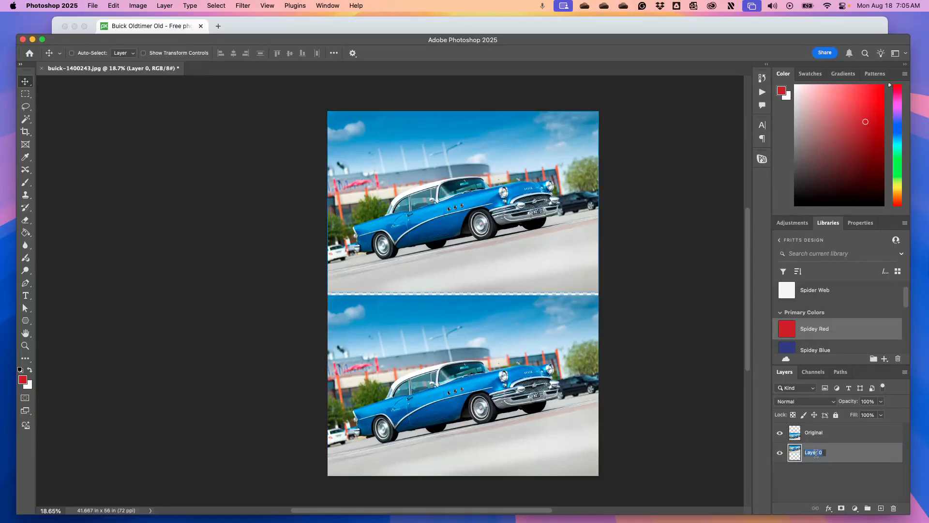
type("Color")
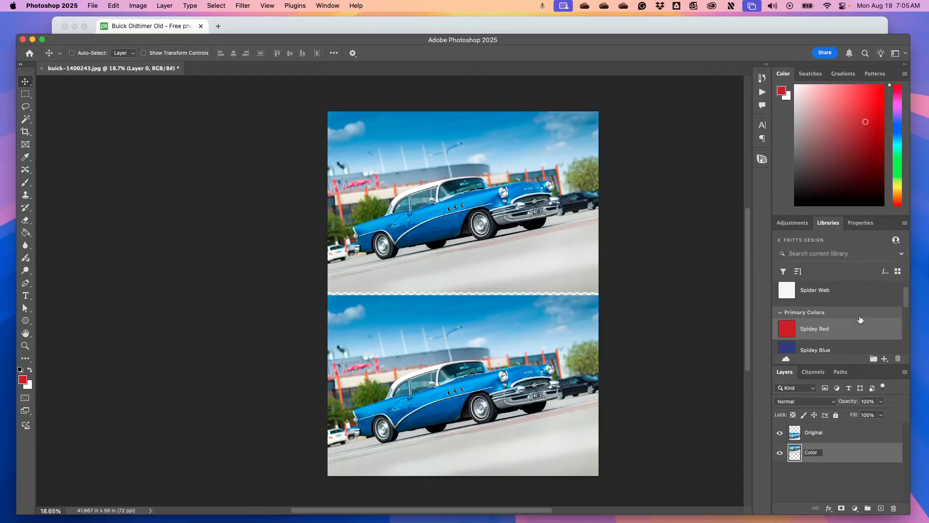
key("Return")
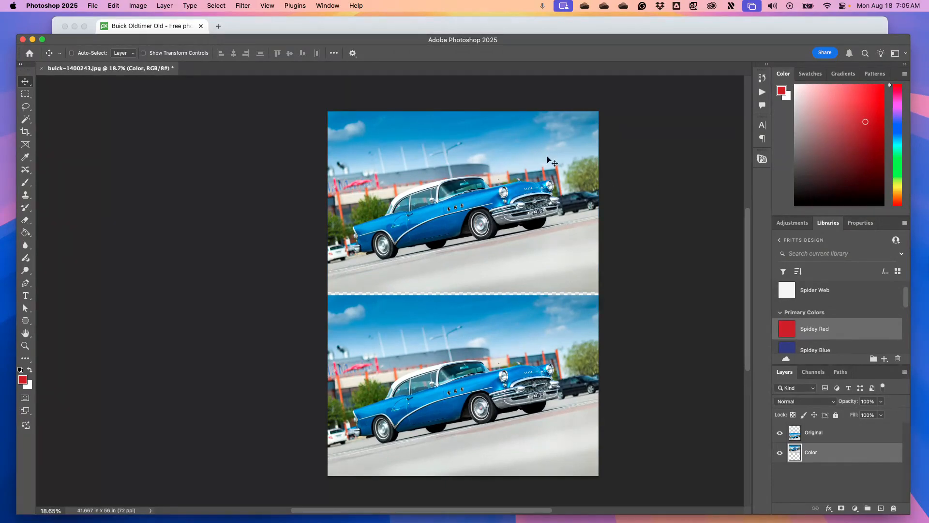
left_click(218, 6)
left_click(231, 98)
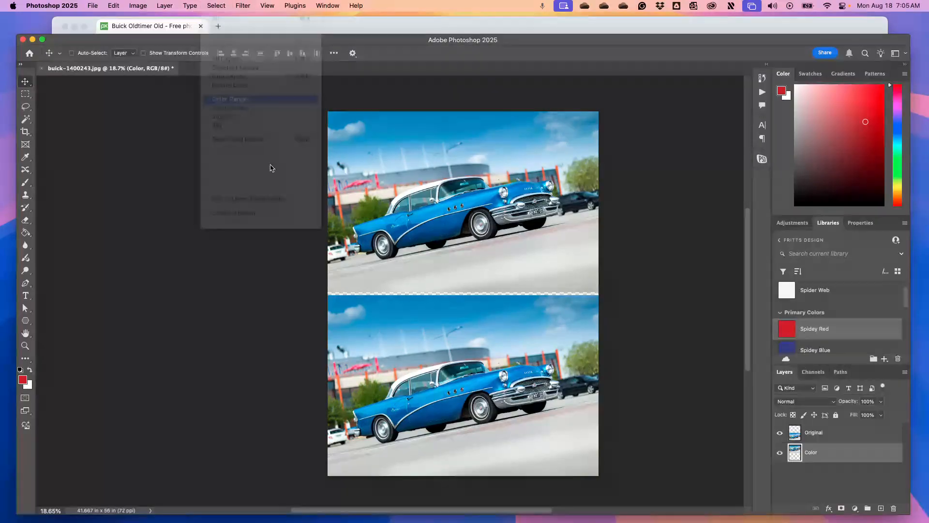
left_click(430, 398)
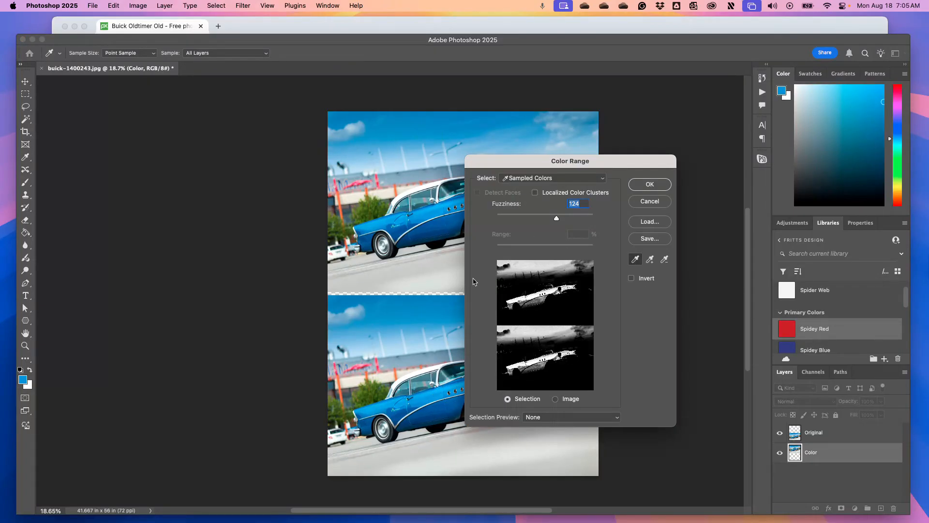
left_click(652, 201)
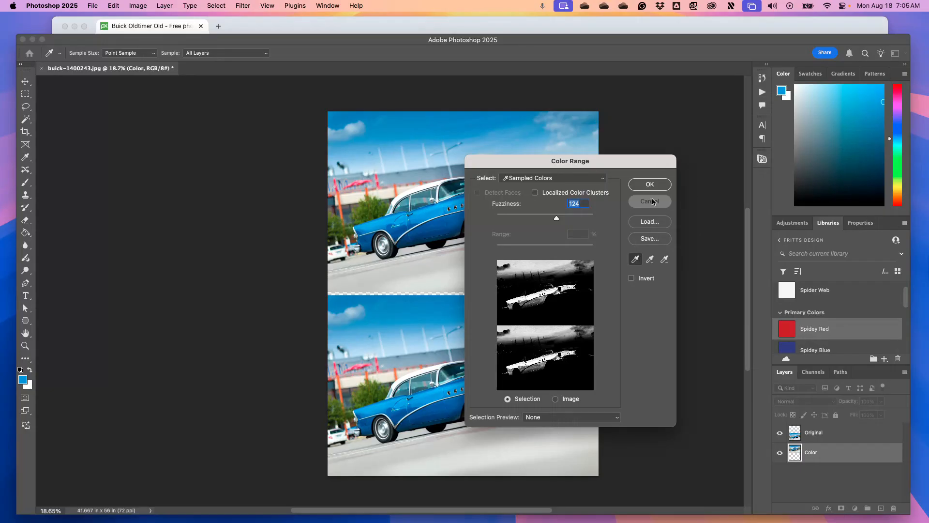
Hide the Original layer and sample the car's blue body paint on the Color layer with Color Range
left_click(780, 433)
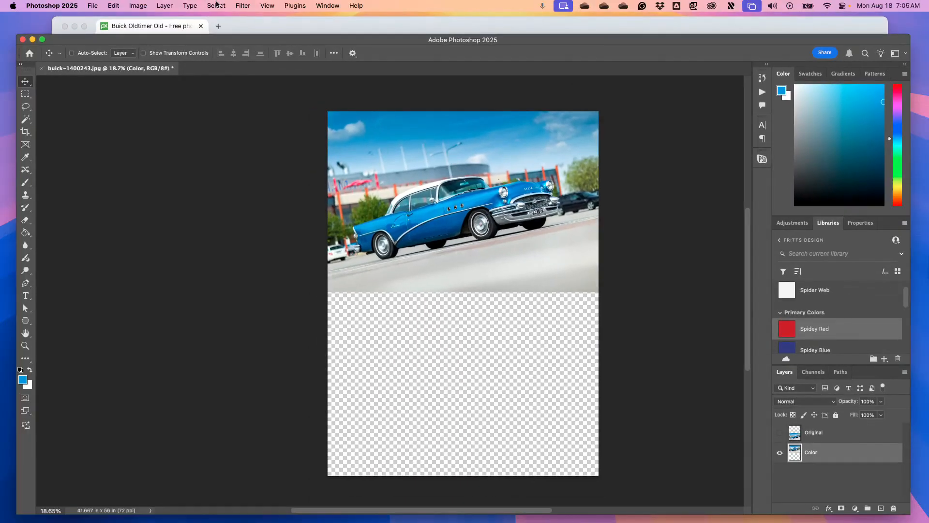
left_click(216, 5)
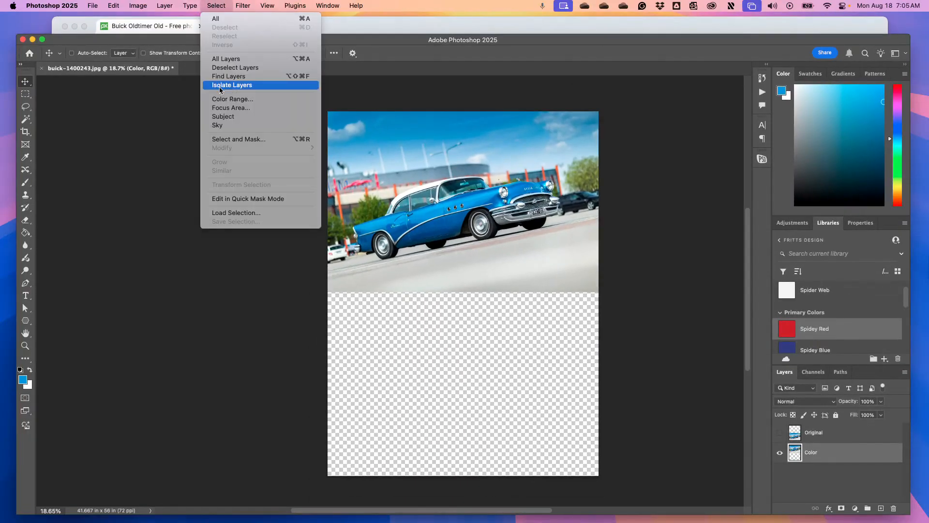
left_click(229, 99)
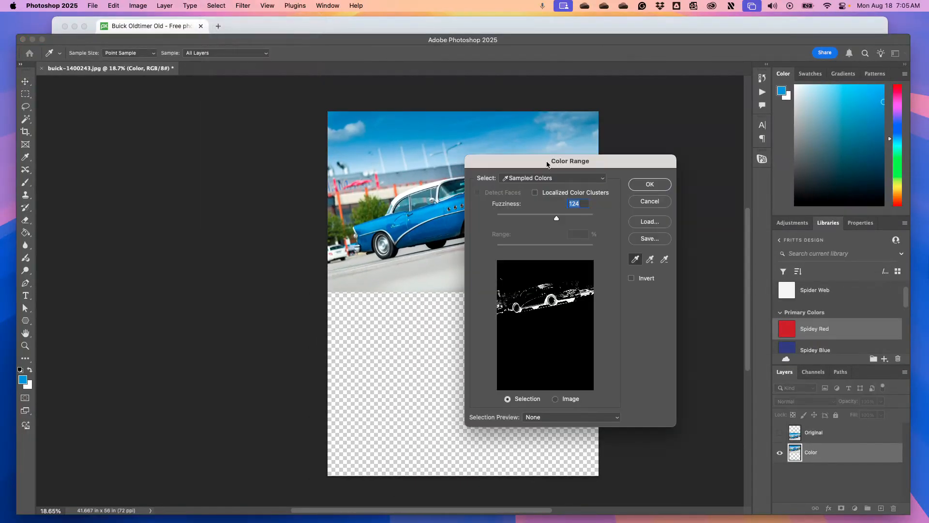
left_click_drag(549, 166, 638, 165)
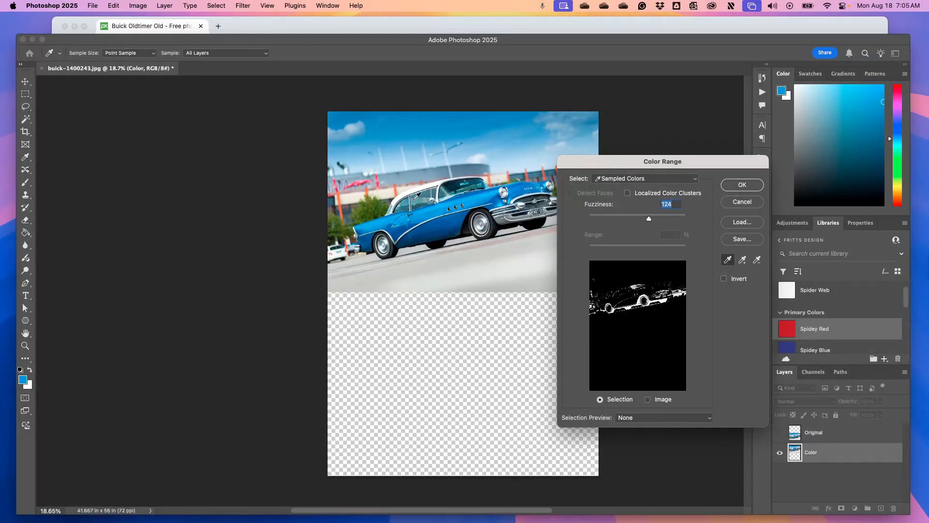
left_click(446, 221)
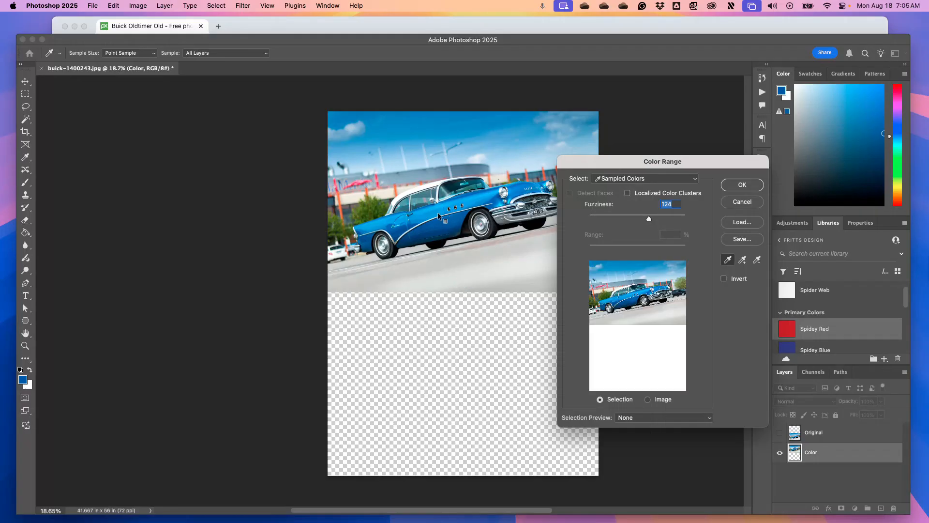
left_click(443, 217)
left_click(435, 208)
key("alt")
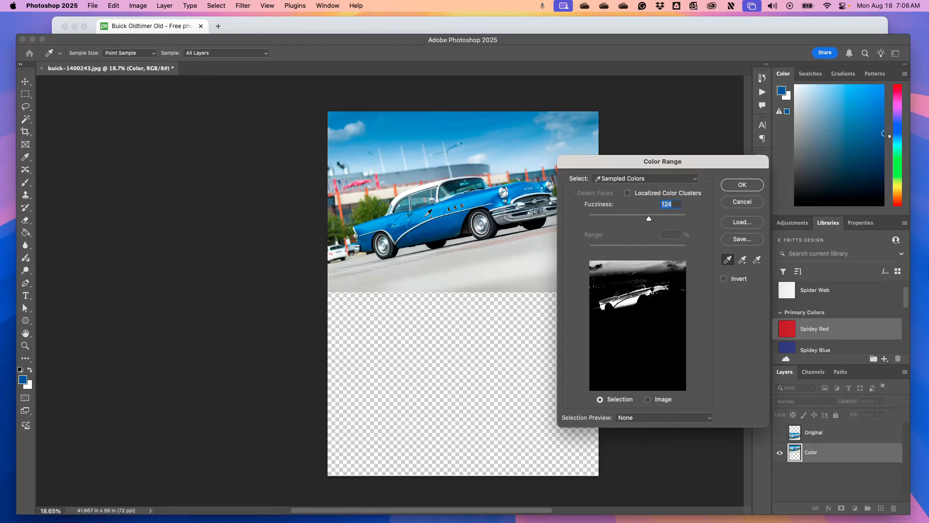
left_click(432, 216)
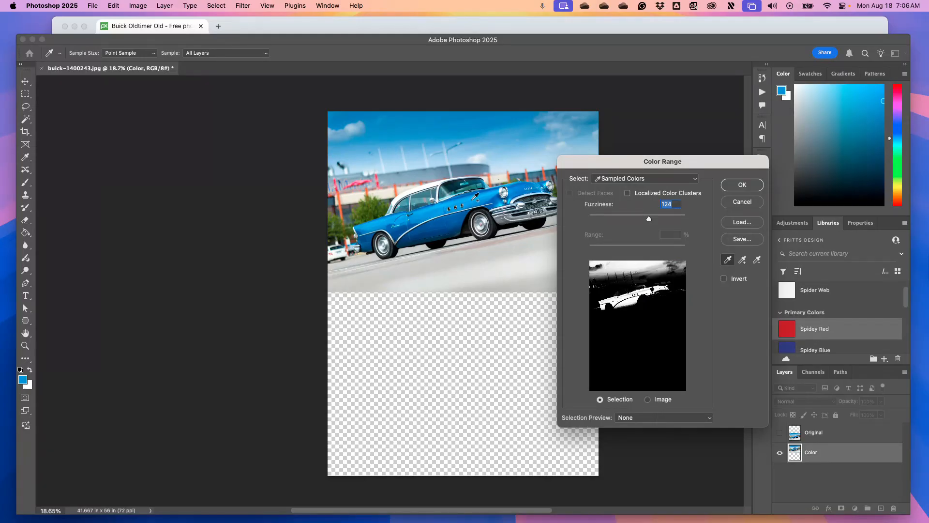
left_click(475, 196)
Try adding a tone from the car's lower edge to the sampled colours, and undo that sample
key("ctrl")
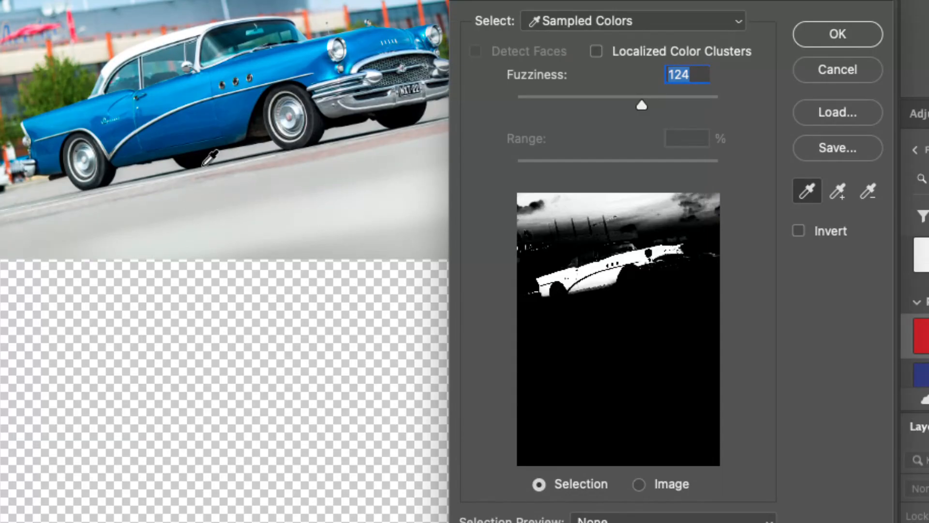
left_click(161, 156, "shift")
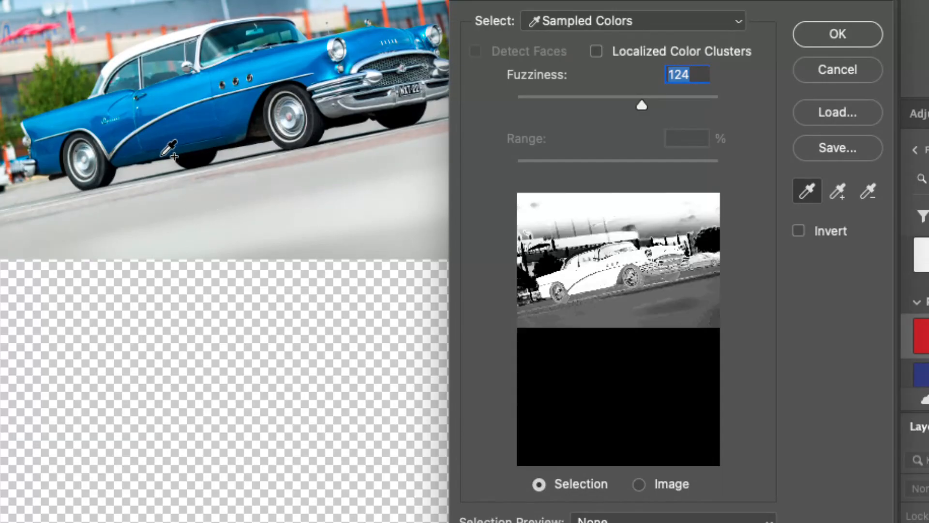
key("super+z")
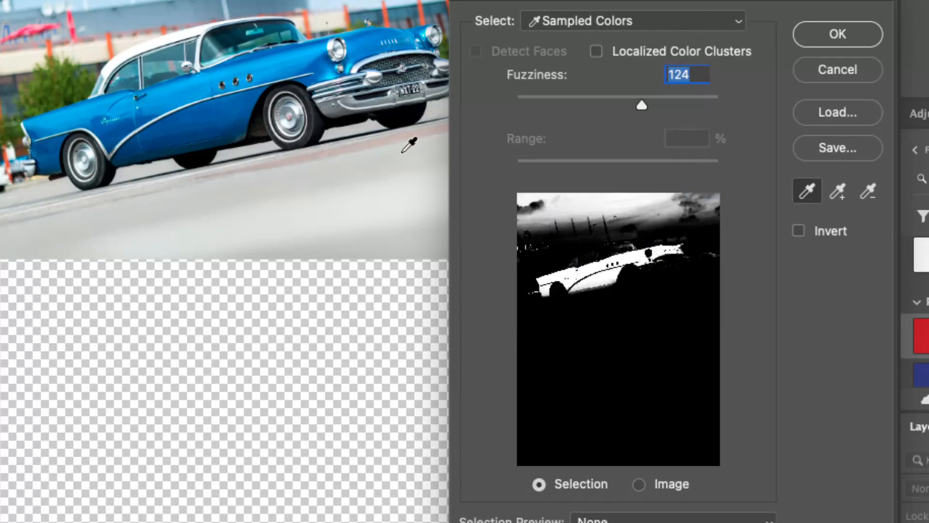
Try sampling the car's lower body paint, reduce the fuzziness to 120, and sample the light pavement instead
left_click(166, 154, "shift")
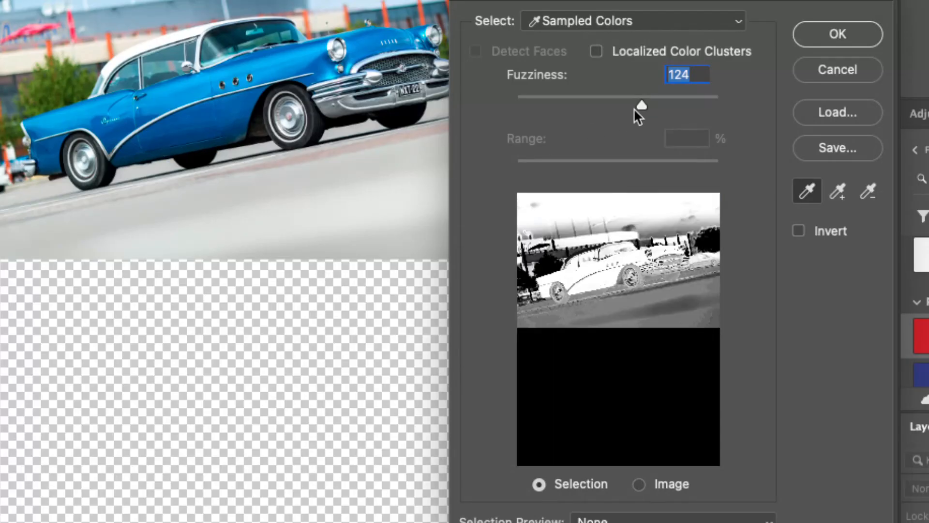
mouse_move(641, 107)
left_mouse_down()
mouse_move(529, 102)
mouse_move(638, 101)
left_mouse_up()
key("super")
key("alt")
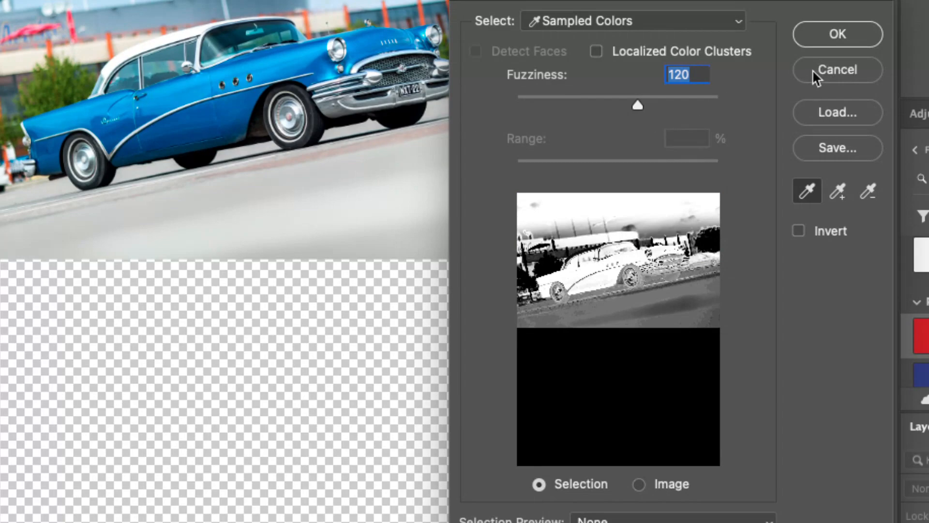
left_click(329, 207)
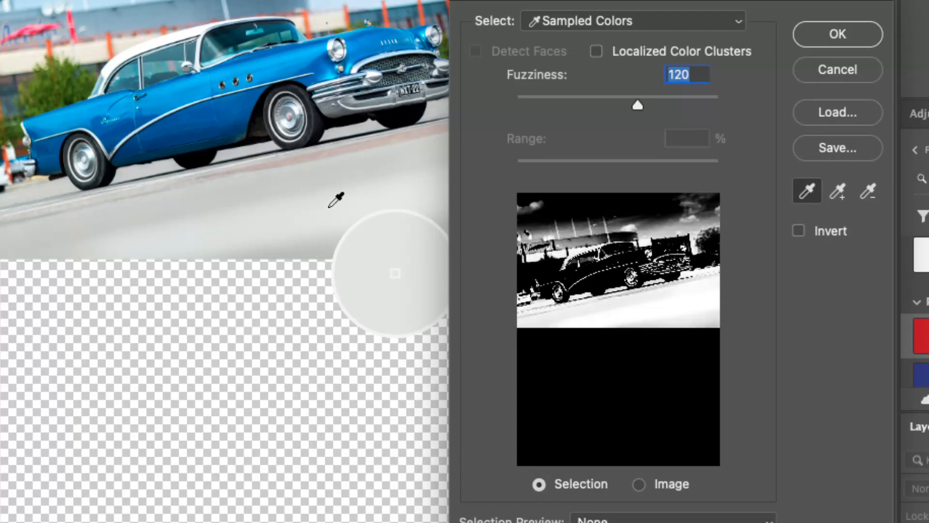
Select the blue paint with Color Range by sampling the hood, adding darker side-panel tones and setting the fuzziness to 89
left_click(285, 63)
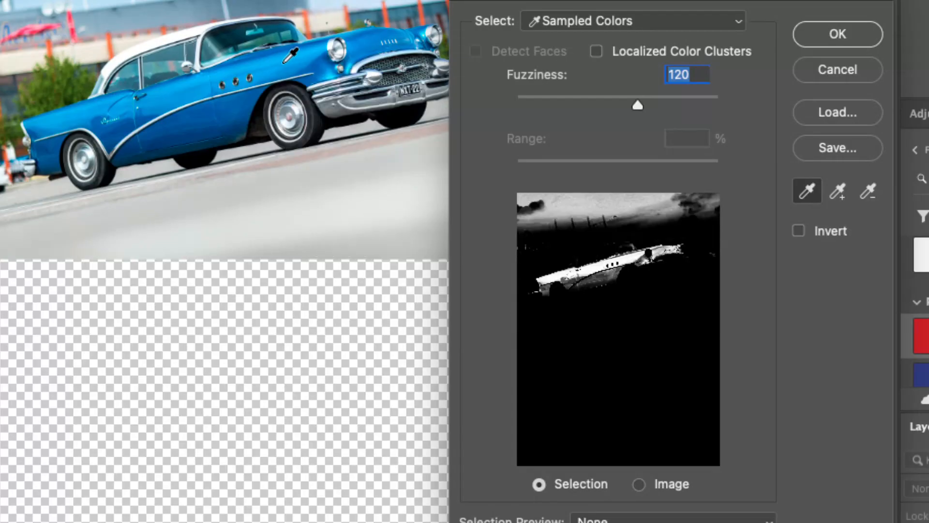
left_click(213, 109, "shift")
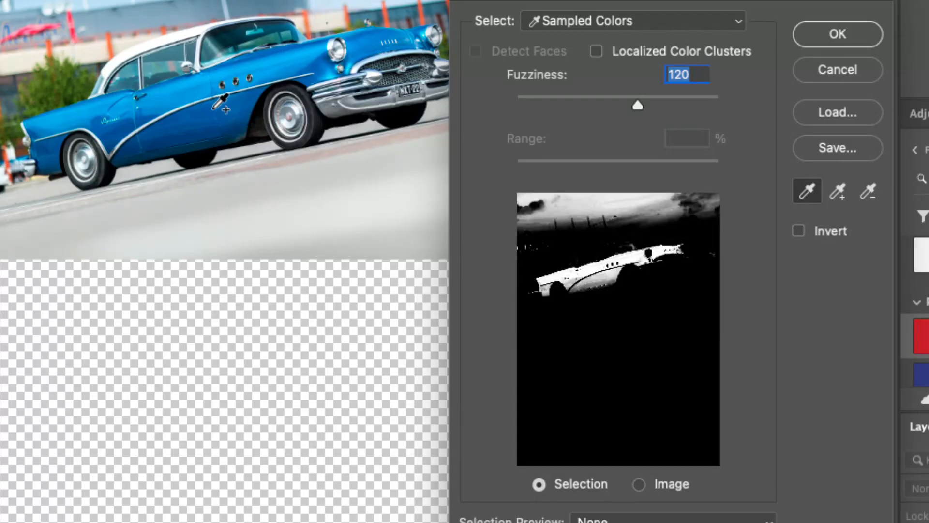
left_click(214, 110, "shift")
left_click(208, 127, "shift")
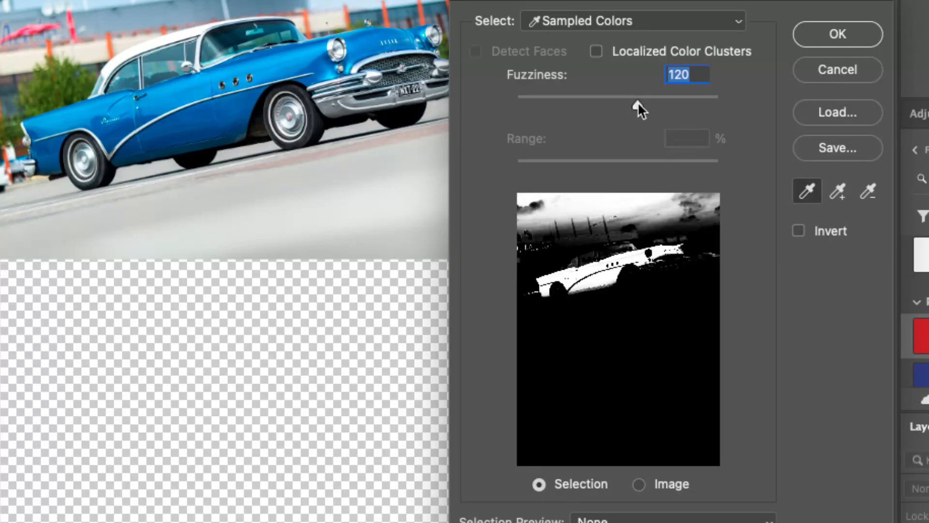
left_click_drag(637, 104, 606, 105)
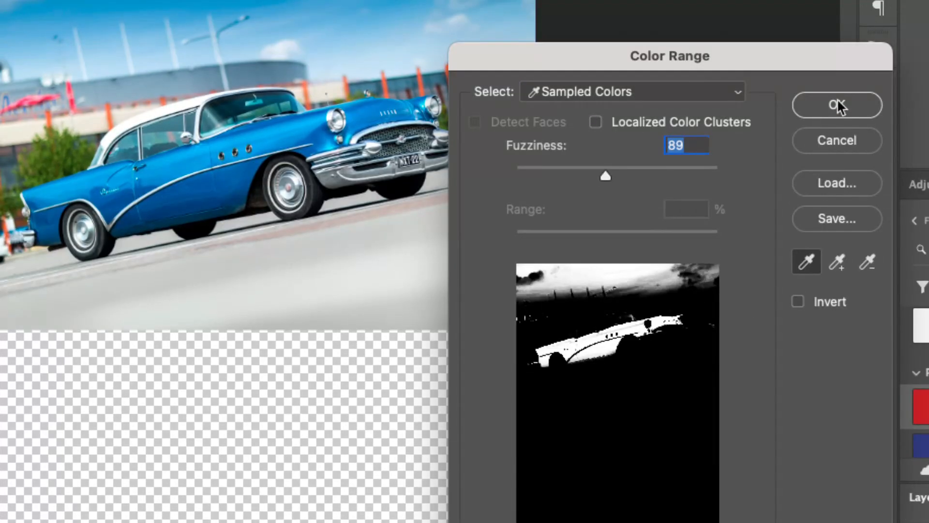
left_click(837, 106)
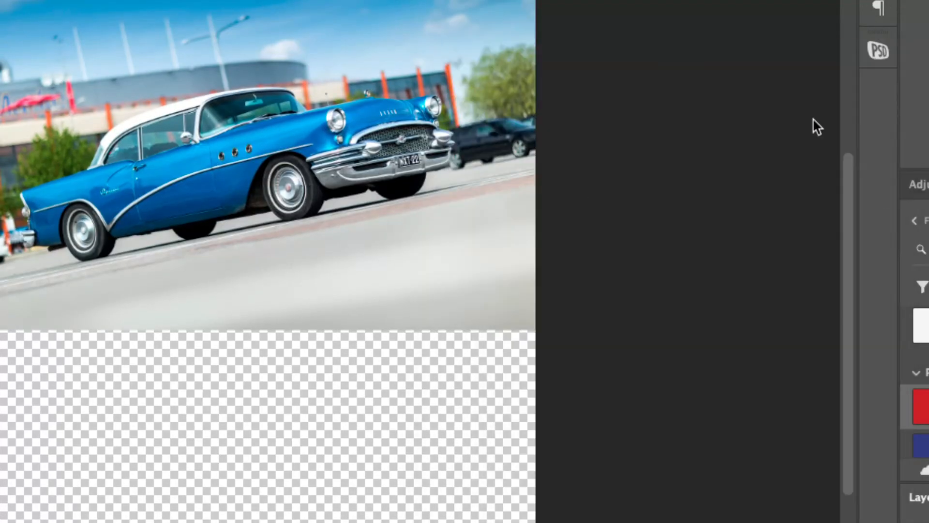
Subtract the sky and background areas above the car from the selection with the Lasso tool
scroll(381, 230, "down", 5)
scroll(388, 229, "up", 3)
scroll(388, 229, "up", 1)
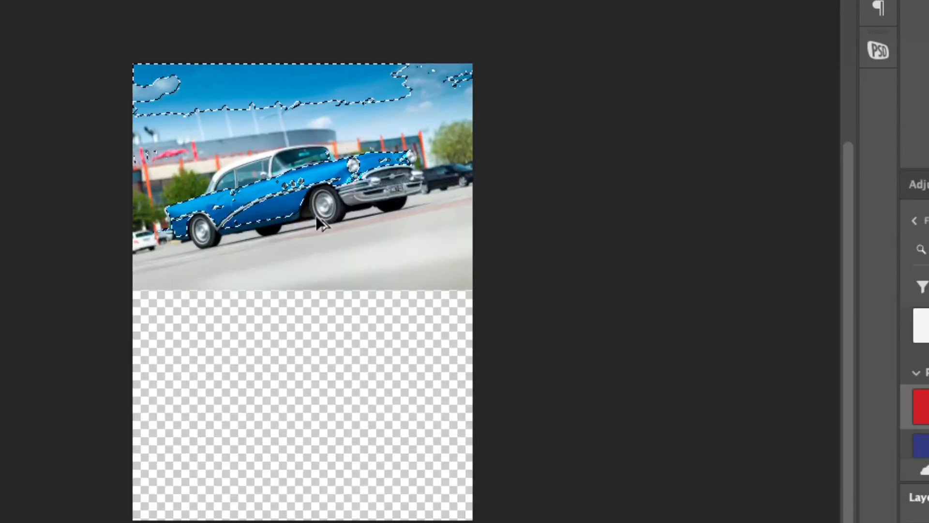
left_click_drag(288, 203, 356, 272)
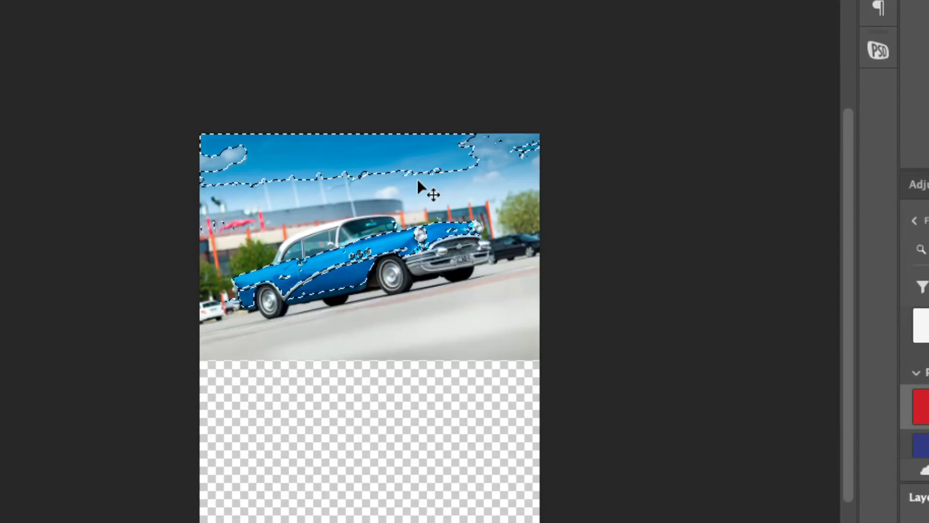
key("l")
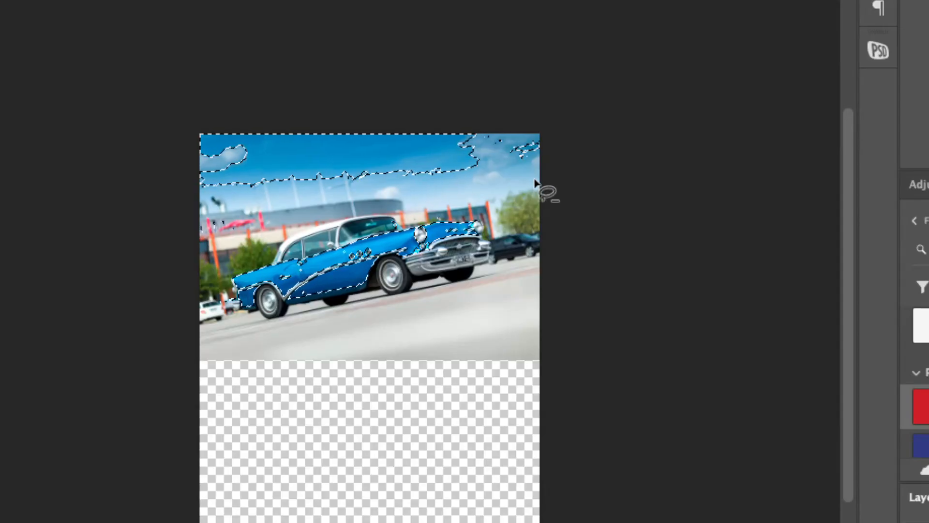
mouse_move(557, 173)
left_mouse_down()
mouse_move(309, 211)
mouse_move(221, 246)
mouse_move(122, 244)
mouse_move(113, 112)
mouse_move(249, 72)
mouse_move(593, 92)
mouse_move(619, 147)
mouse_move(624, 202)
left_mouse_up()
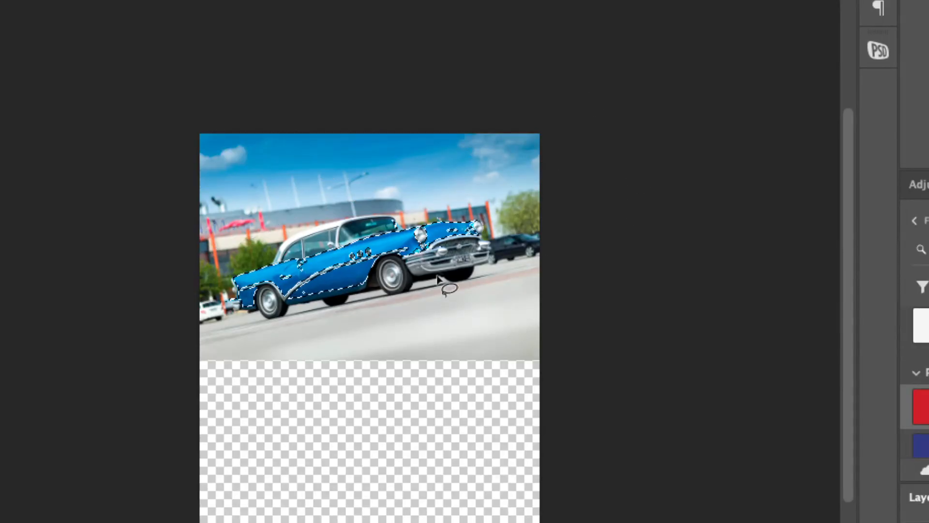
Add a Hue/Saturation adjustment layer masked to the car paint selection above the Color layer
scroll(385, 281, "down", 2)
scroll(368, 273, "up", 2)
scroll(365, 270, "up", 2)
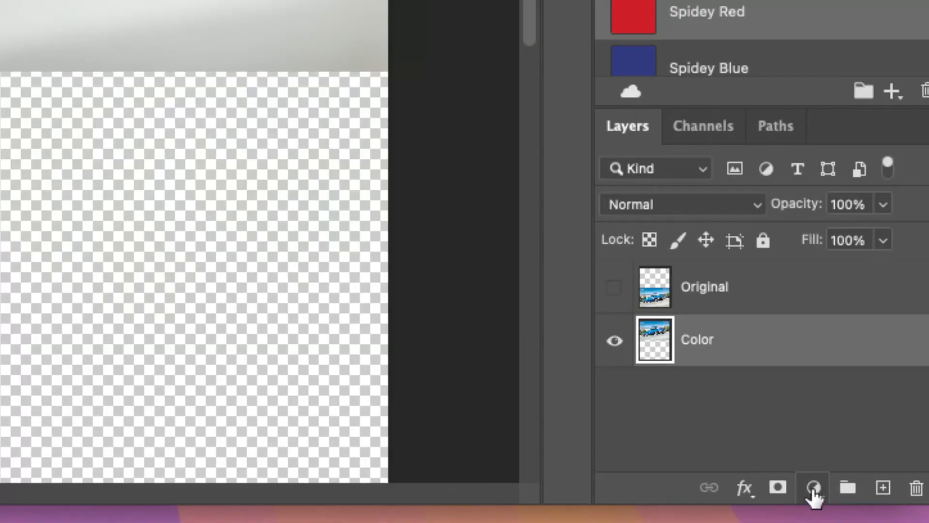
left_click(814, 487)
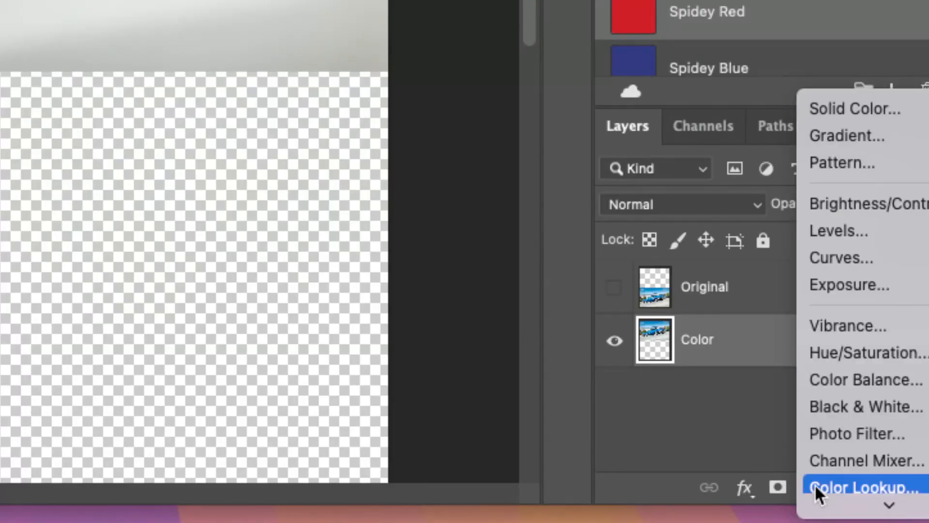
left_click(869, 358)
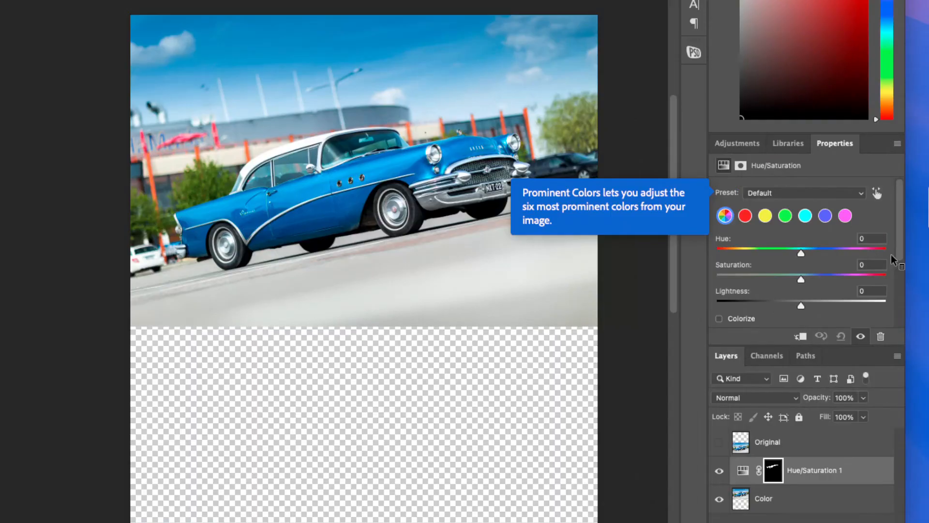
Colorize the car paint red with a hue of 359 and a saturation of 46
left_click(719, 318)
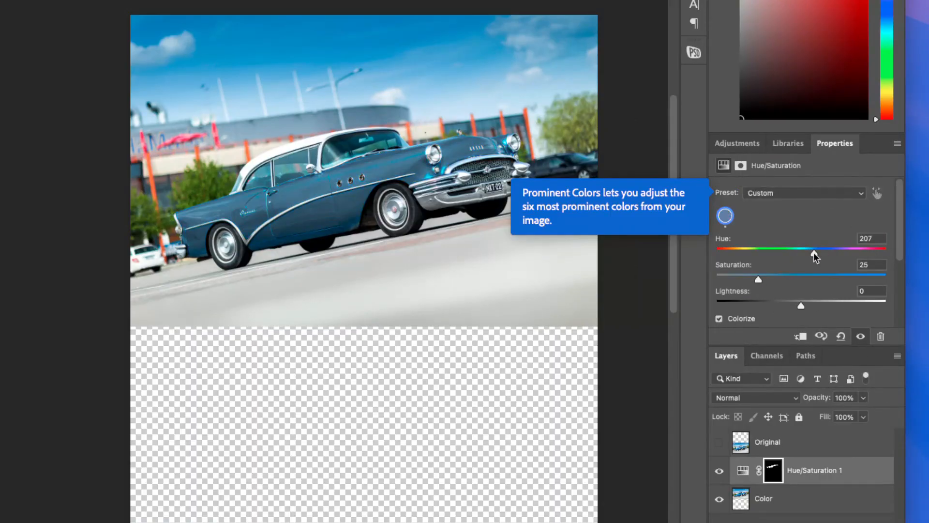
left_click_drag(814, 253, 831, 266)
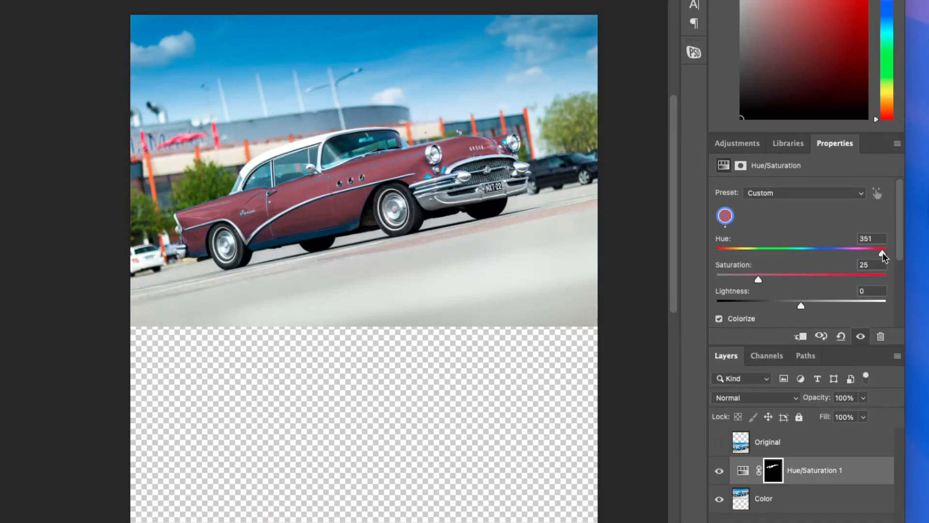
left_click_drag(883, 252, 887, 252)
left_click(760, 280)
left_click_drag(760, 278, 795, 278)
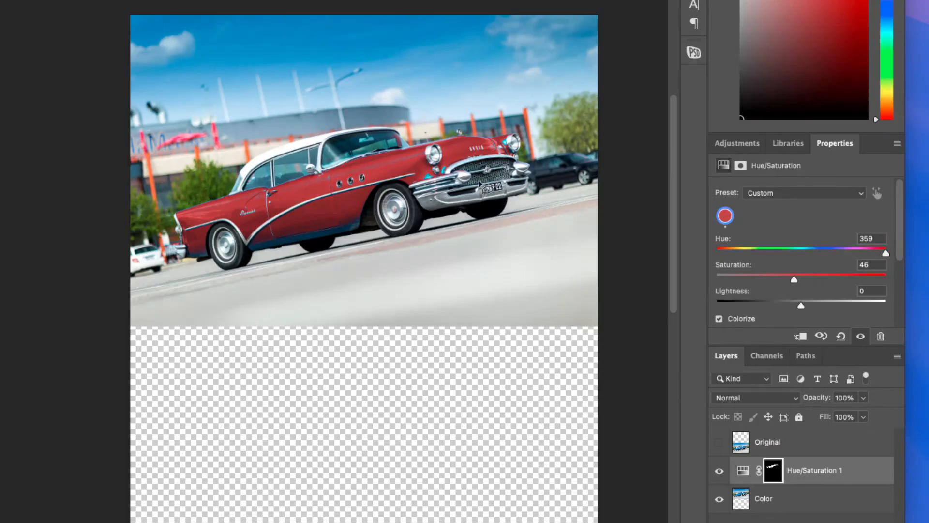
Undo the saturation change and delete the Hue/Saturation adjustment layer
key("super+z")
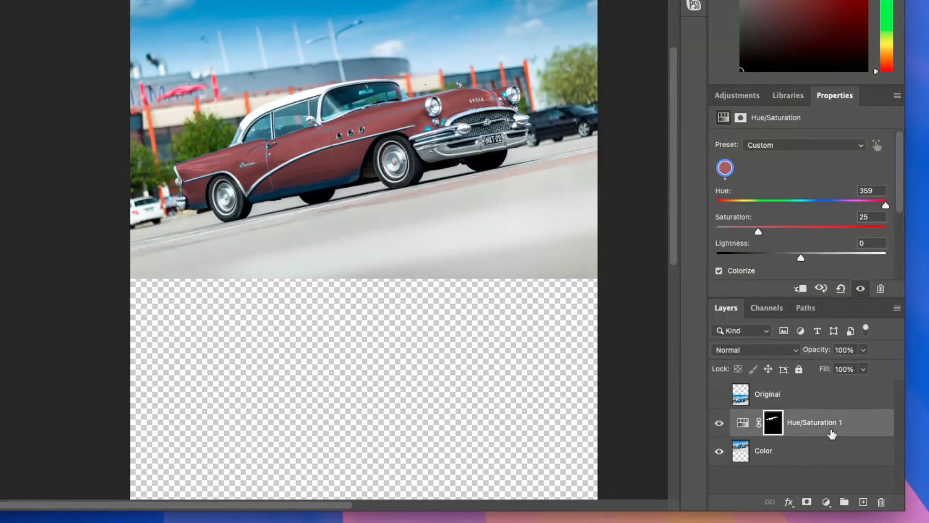
left_click_drag(832, 433, 881, 502)
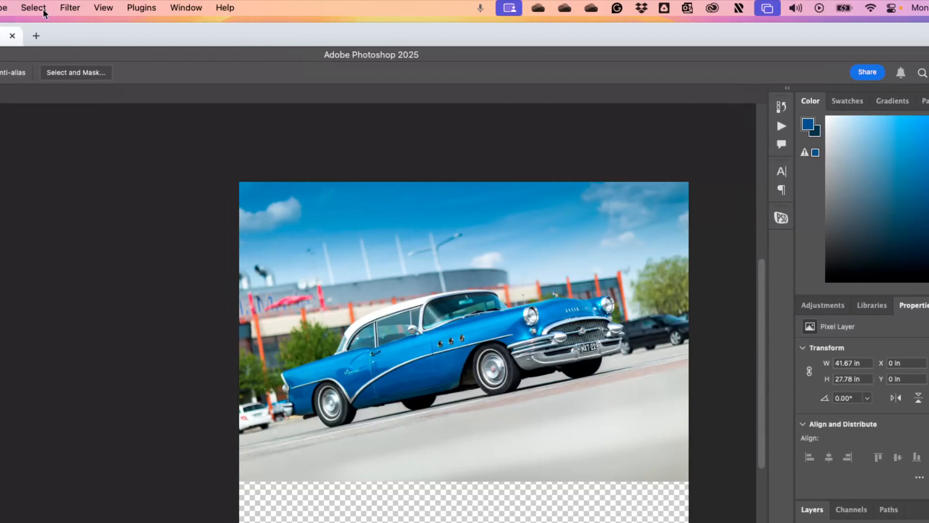
Make a new Color Range selection on the Color layer by sampling the bright blue beside the headlight with a fuzziness of 21
left_click(43, 12)
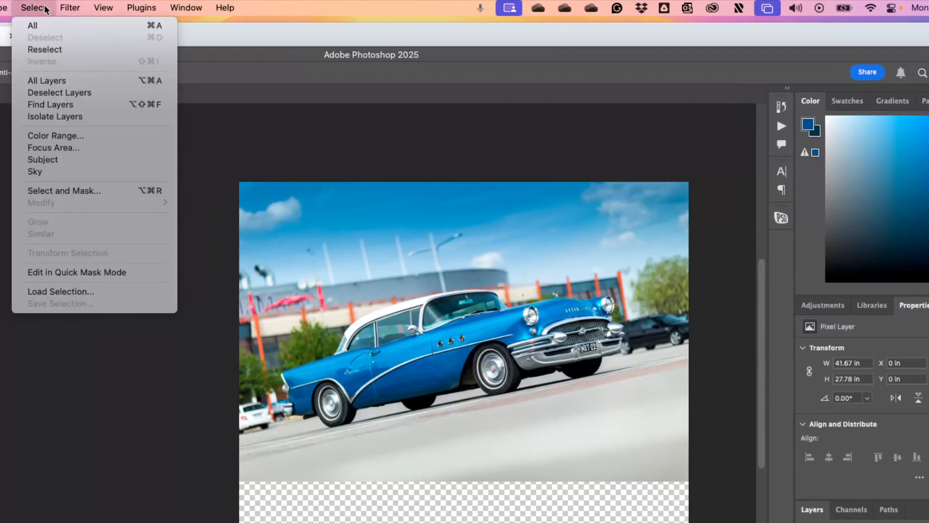
left_click(72, 137)
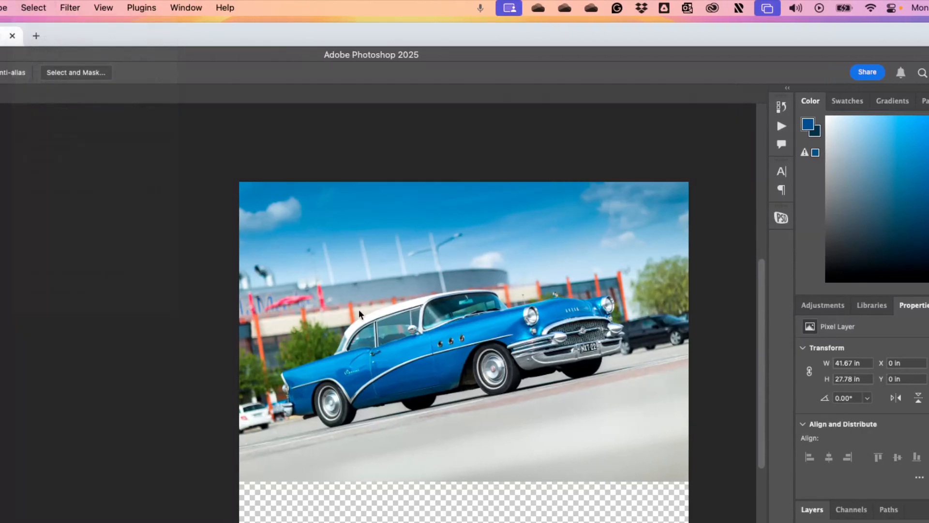
left_click(487, 327)
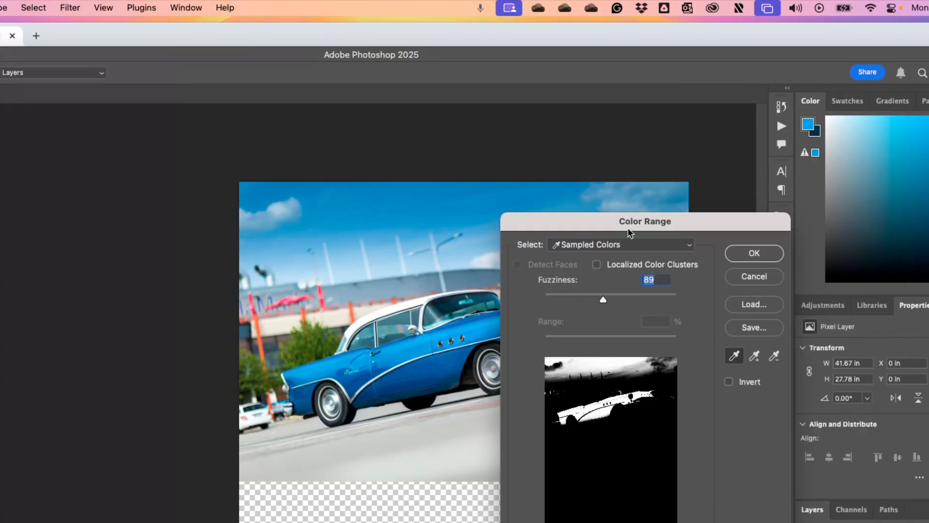
left_click_drag(603, 226, 747, 188)
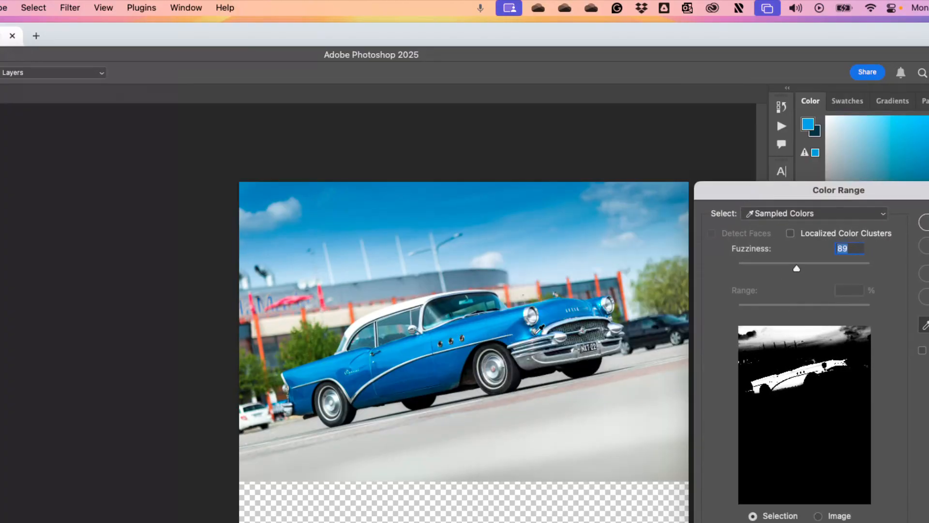
left_click(542, 331)
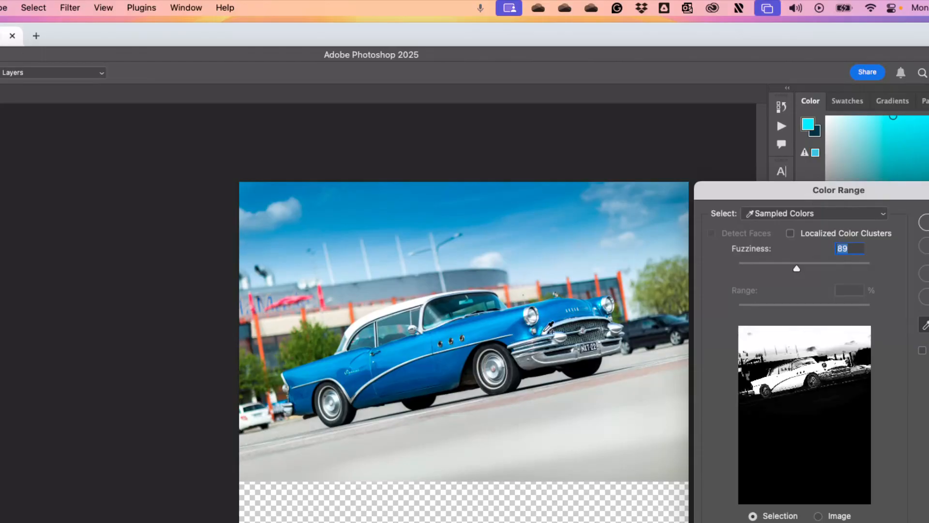
left_click_drag(790, 269, 749, 267)
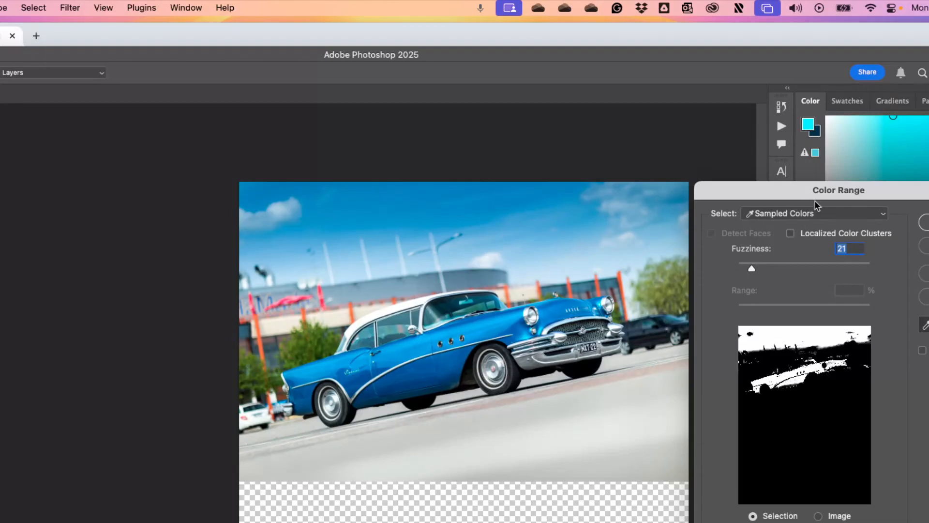
left_click_drag(815, 201, 651, 184)
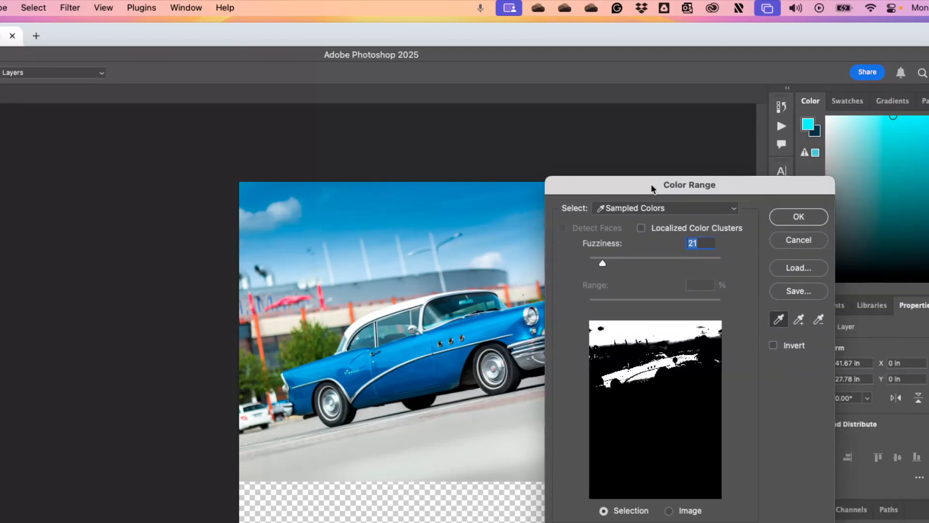
left_click(799, 217)
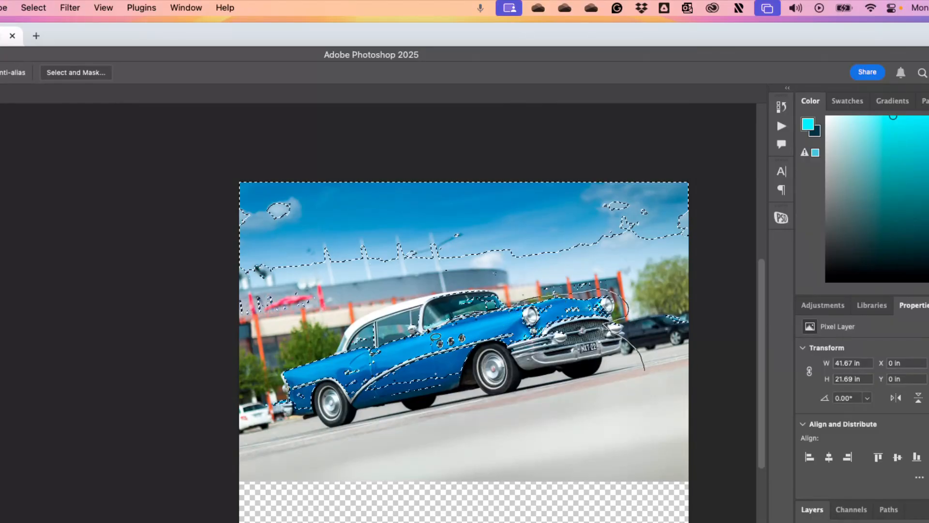
Subtract the sky, the buildings behind the car and the rear bumper from the selection with the Lasso tool
mouse_move(337, 349)
left_mouse_down()
mouse_move(257, 363)
mouse_move(249, 377)
mouse_move(174, 351)
mouse_move(106, 283)
mouse_move(114, 32)
mouse_move(437, 38)
mouse_move(702, 95)
mouse_move(732, 126)
mouse_move(744, 228)
mouse_move(735, 312)
left_mouse_up()
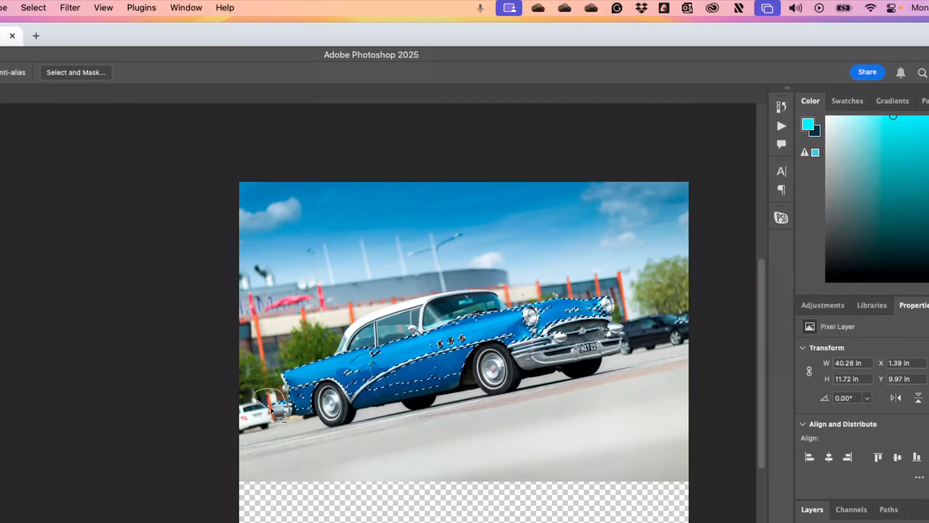
scroll(282, 413, "up", 5)
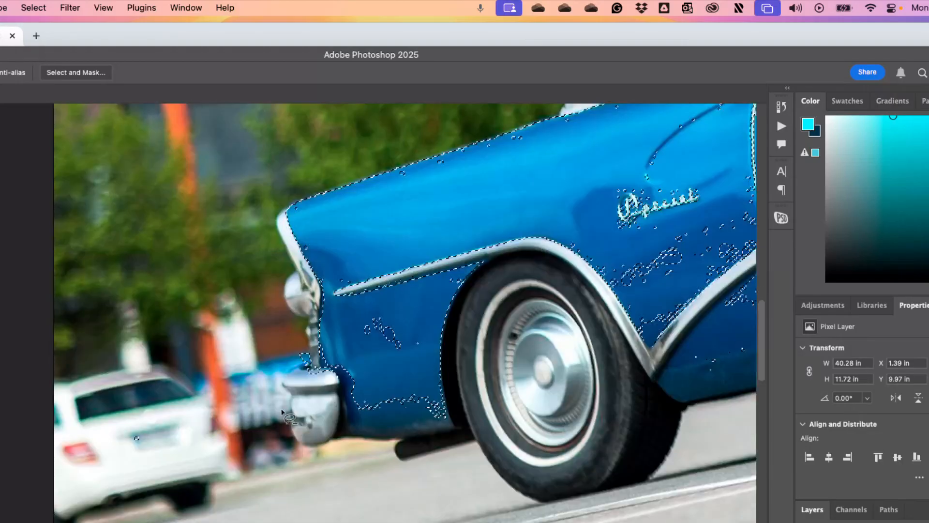
mouse_move(324, 383)
left_mouse_down()
mouse_move(315, 351)
mouse_move(274, 402)
mouse_move(301, 407)
left_mouse_up()
Add the missed patches of blue paint behind and ahead of the rear wheel to the selection with the Lasso tool
left_click_drag(392, 305, 350, 319)
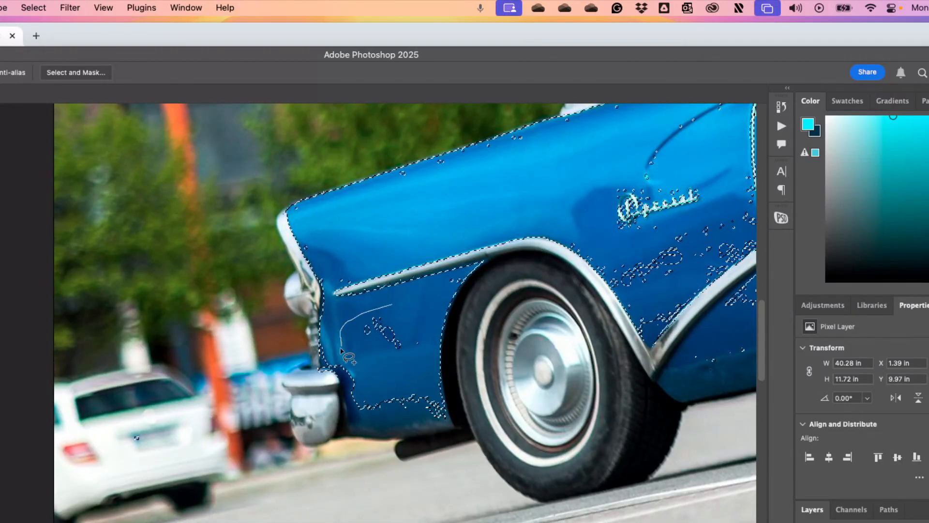
mouse_move(364, 430)
left_mouse_down()
mouse_move(418, 431)
mouse_move(423, 351)
mouse_move(392, 306)
left_mouse_up()
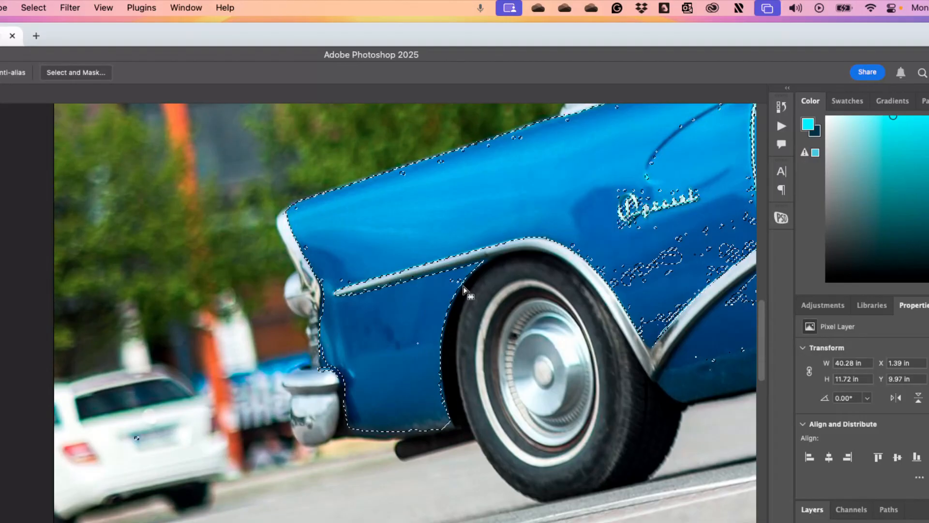
mouse_move(442, 290)
left_mouse_down()
mouse_move(459, 272)
mouse_move(441, 291)
left_mouse_up()
mouse_move(560, 240)
left_mouse_down()
mouse_move(265, 253)
mouse_move(296, 278)
left_mouse_up()
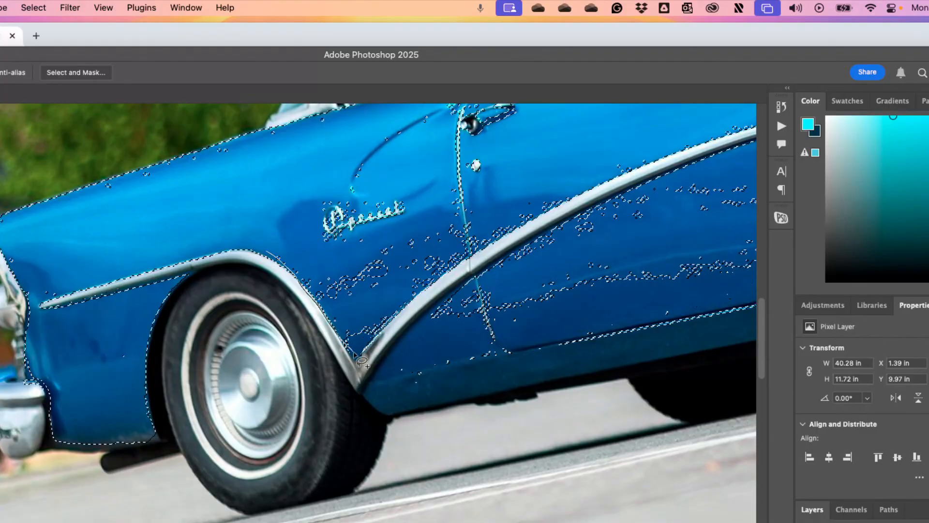
mouse_move(361, 361)
left_mouse_down()
mouse_move(505, 253)
mouse_move(493, 243)
mouse_move(535, 202)
mouse_move(586, 196)
mouse_move(477, 202)
mouse_move(482, 213)
mouse_move(464, 210)
mouse_move(456, 178)
left_mouse_up()
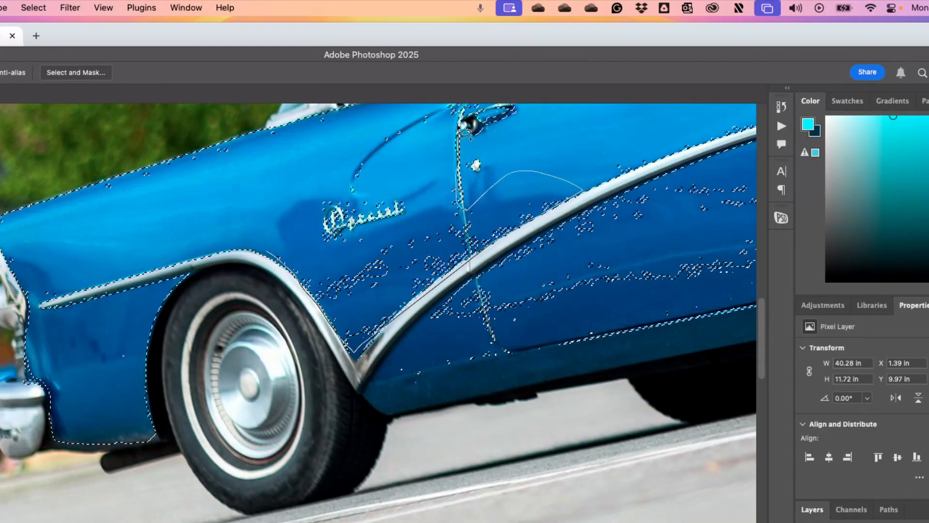
left_click_drag(236, 207, 267, 251)
scroll(272, 247, "down", 5)
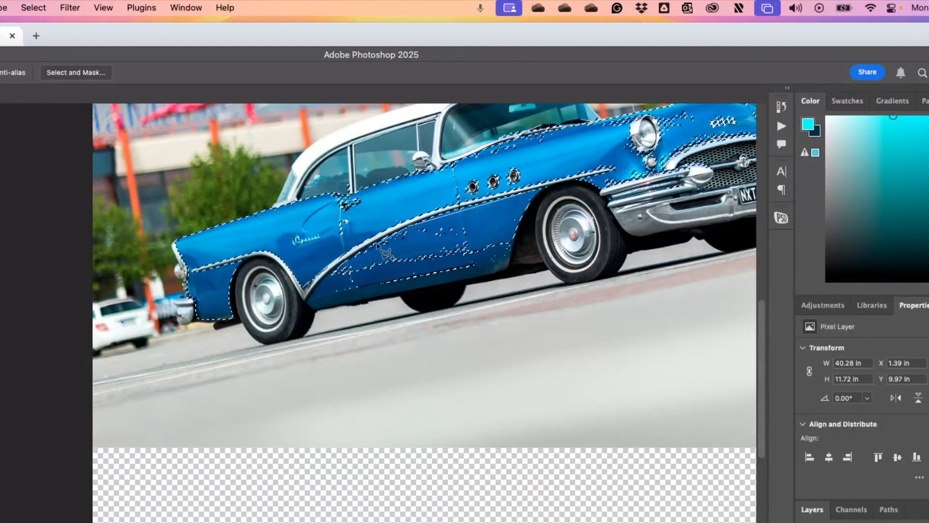
Add the missed paint patches on the lower body between the wheels, the hood and around the headlight to the selection with the Lasso tool
mouse_move(341, 270)
left_mouse_down()
mouse_move(326, 286)
mouse_move(346, 292)
left_mouse_up()
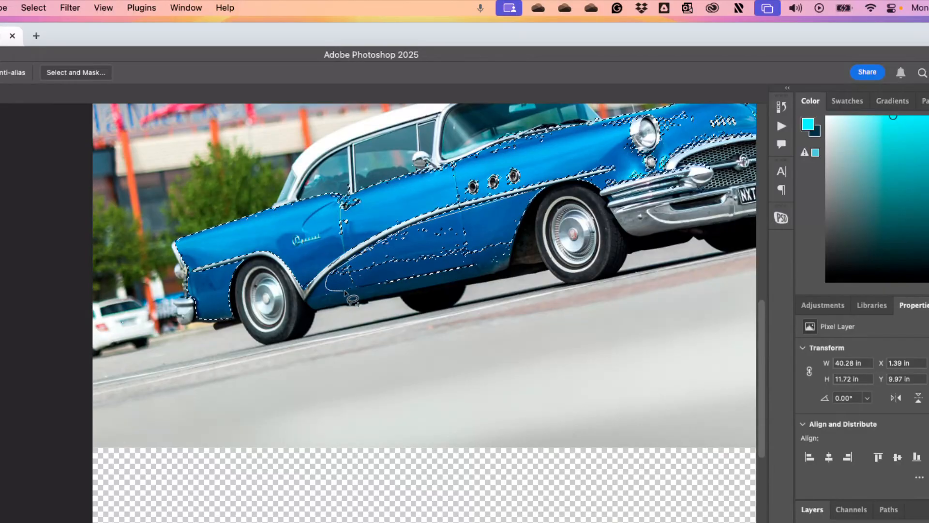
mouse_move(409, 290)
left_mouse_down()
mouse_move(490, 278)
mouse_move(513, 264)
left_mouse_up()
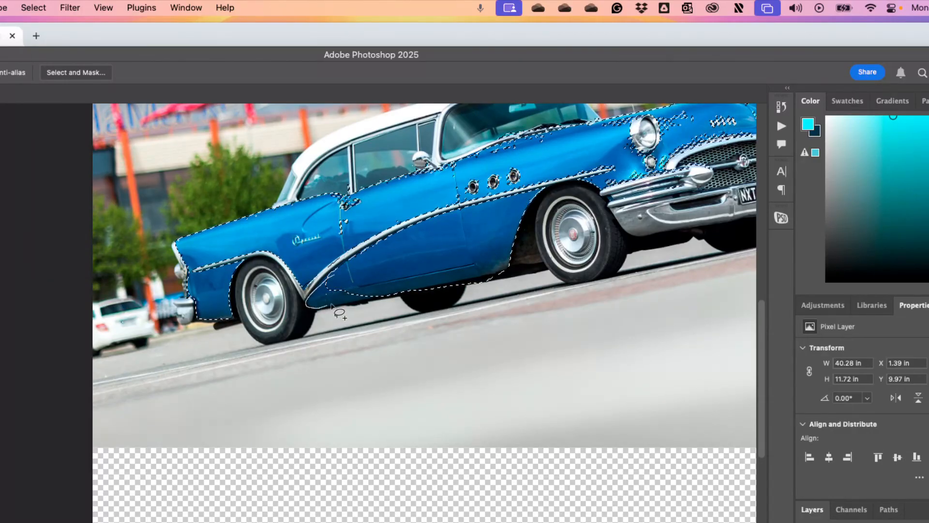
scroll(393, 290, "up", 5)
scroll(393, 290, "right", 5)
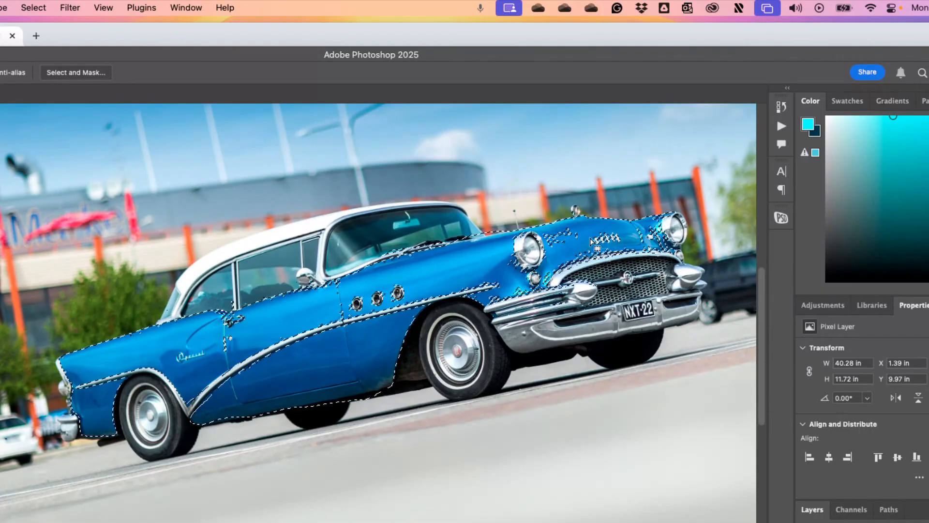
mouse_move(580, 227)
left_mouse_down()
mouse_move(543, 234)
mouse_move(564, 252)
mouse_move(580, 229)
left_mouse_up()
left_click_drag(503, 270, 520, 285)
scroll(503, 284, "down", 5)
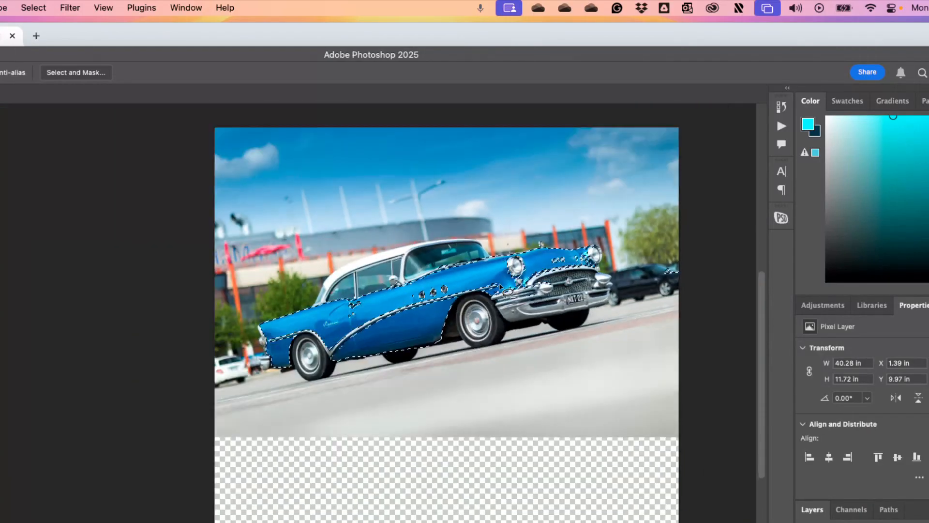
scroll(501, 284, "up", 2)
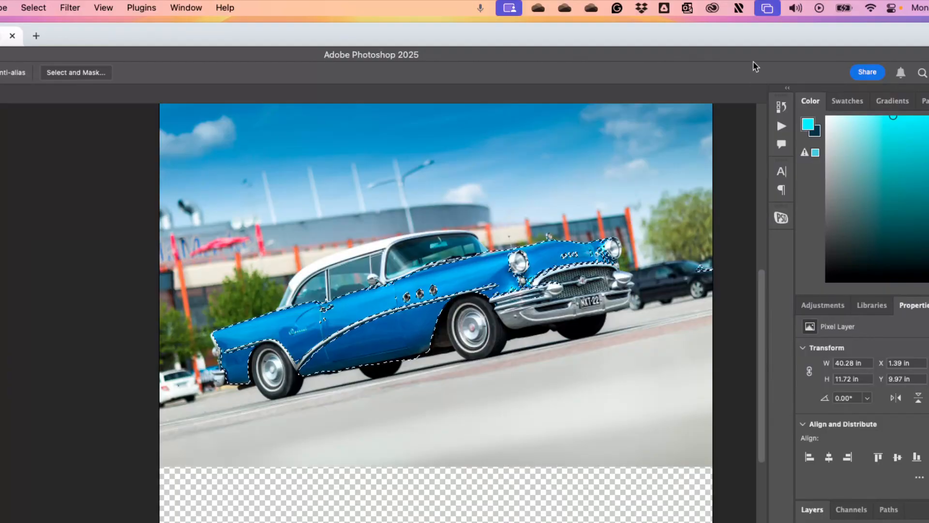
Add a Hue/Saturation adjustment layer above the Color layer, enable Colorize and shift the hue to purple
left_click_drag(753, 61, 677, 7)
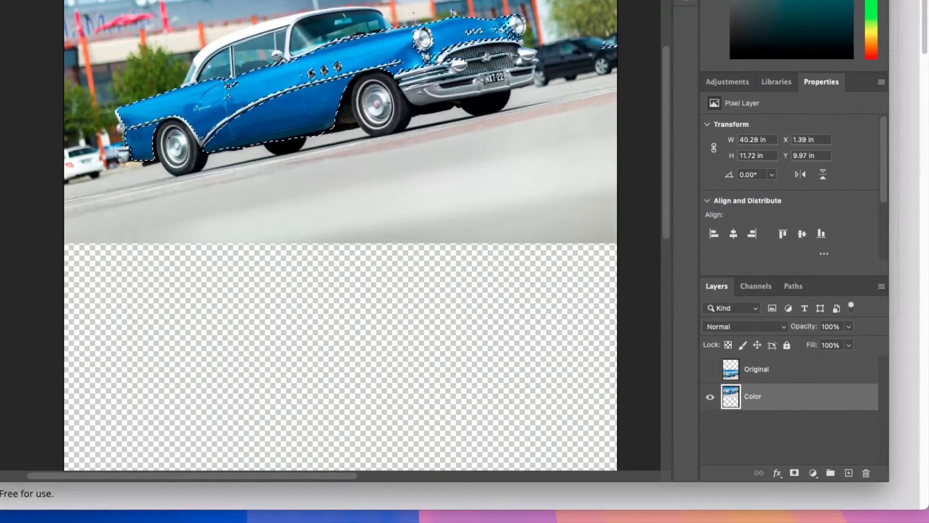
left_click(814, 474)
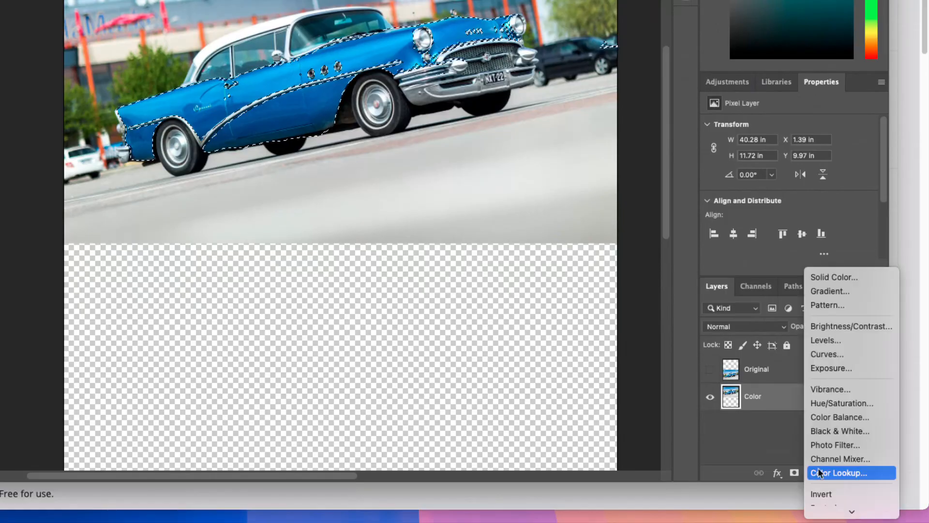
left_click(845, 403)
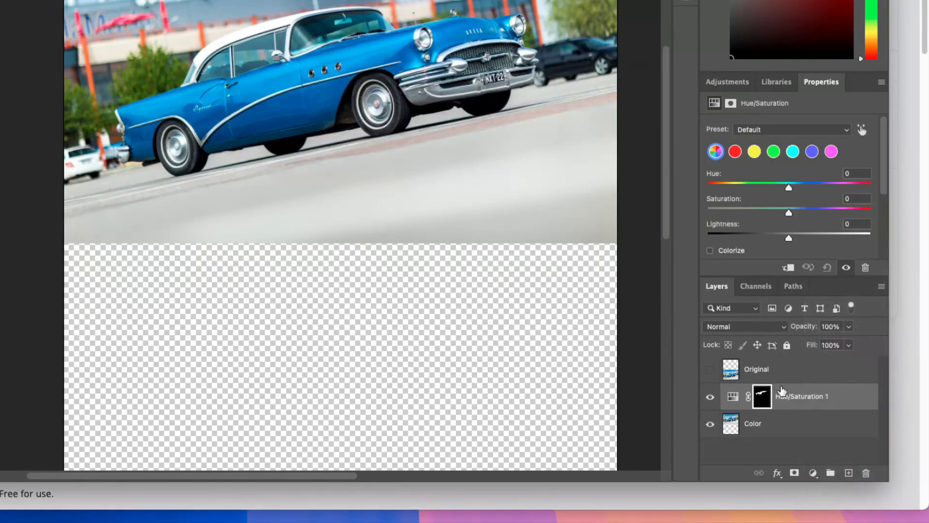
left_click(710, 250)
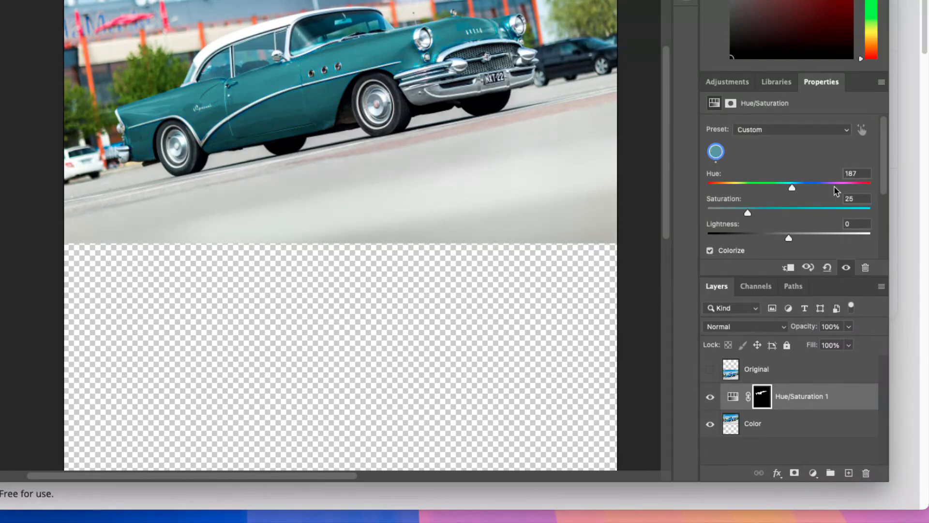
left_click(851, 187)
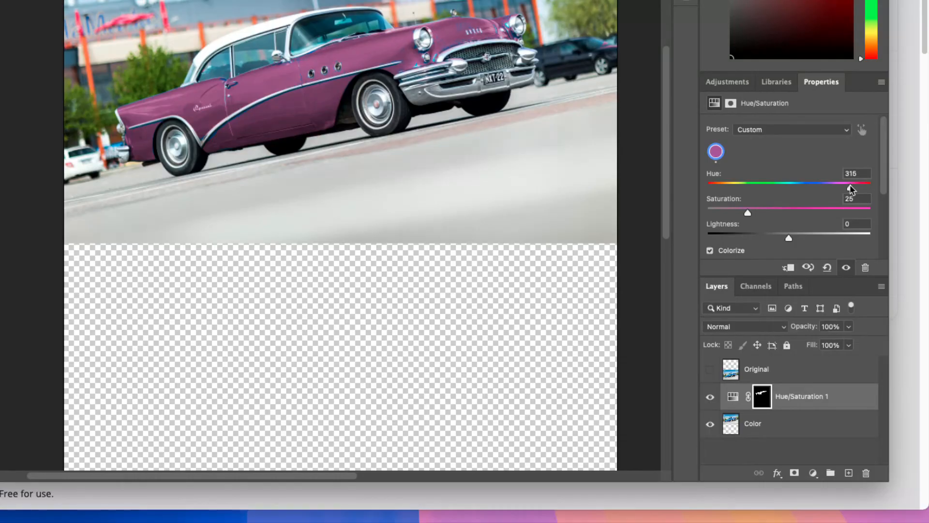
mouse_move(850, 187)
left_mouse_down()
mouse_move(809, 184)
mouse_move(846, 186)
left_mouse_up()
Deselect and brush white on the Hue/Saturation mask over the leftover blue spots around the headlight, front fender, bumper and hood
left_click(768, 405, "super")
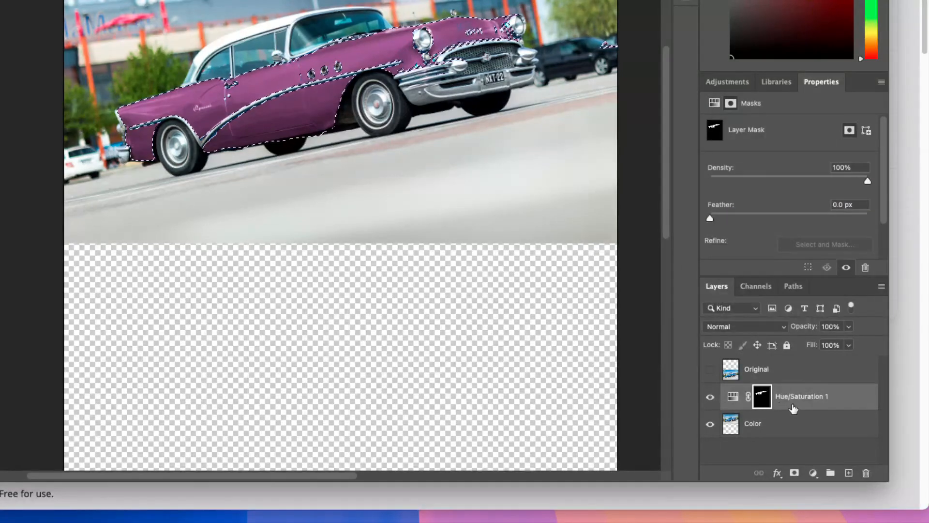
scroll(412, 46, "up", 10)
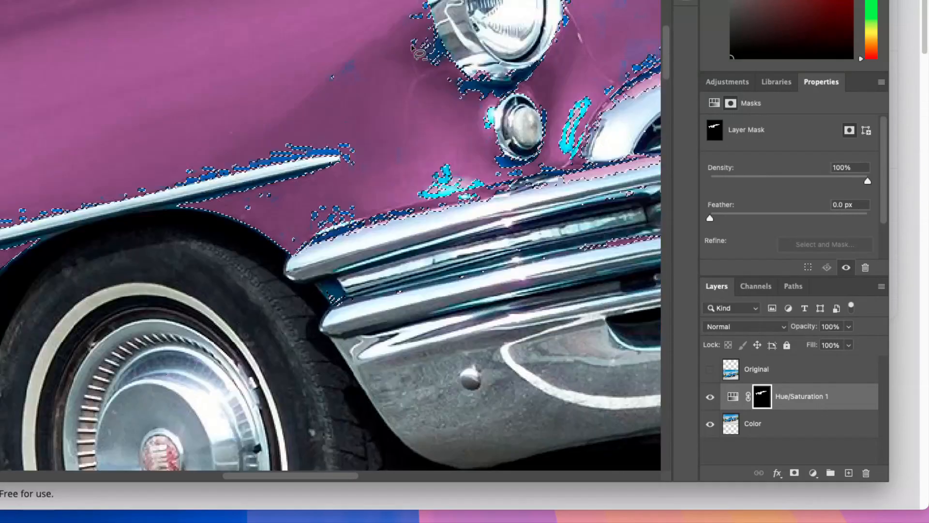
scroll(412, 46, "down", 3)
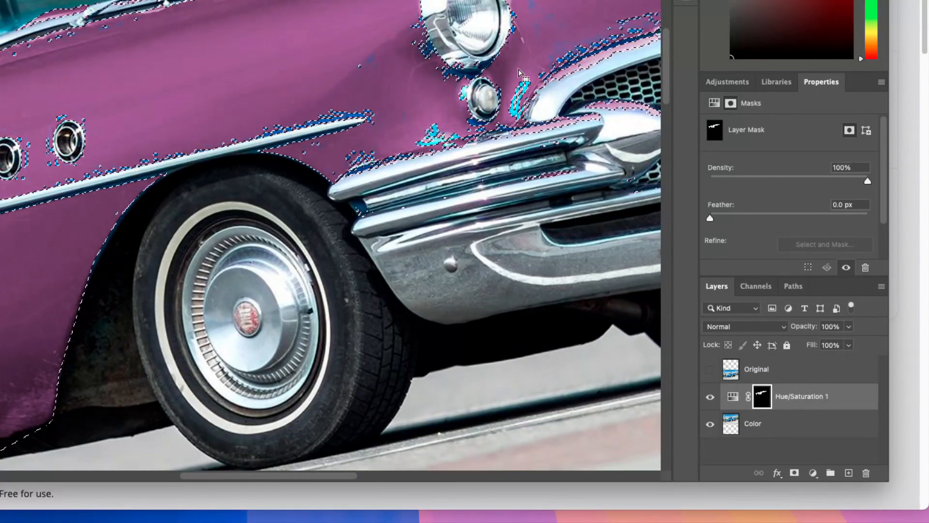
key("ctrl+d")
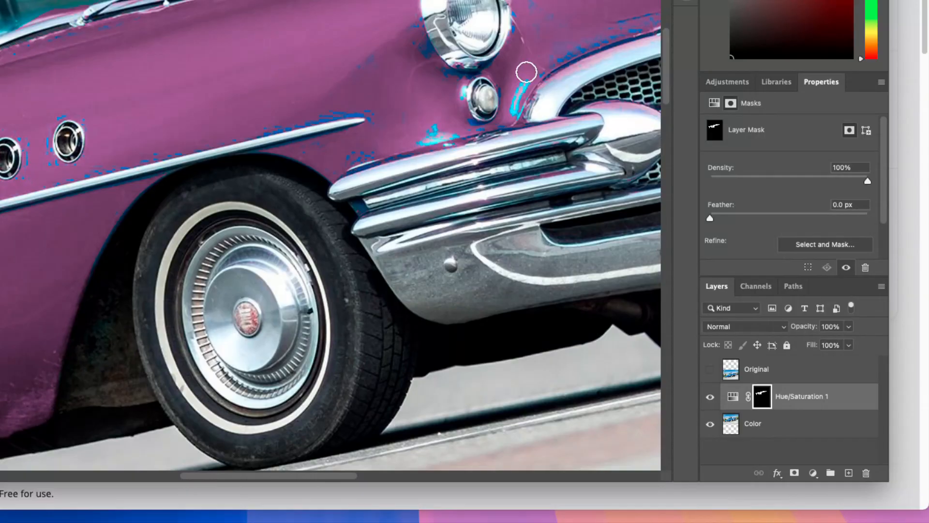
left_click(526, 76)
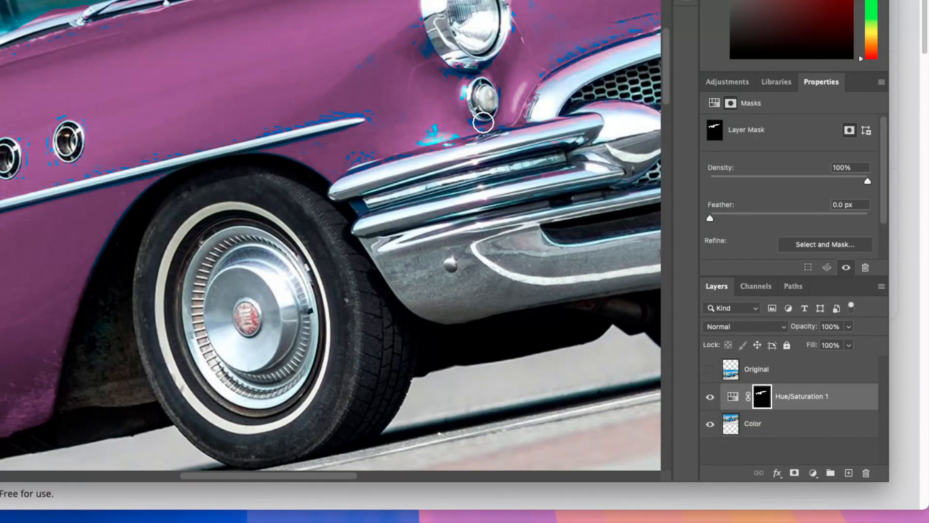
left_click_drag(451, 134, 413, 138)
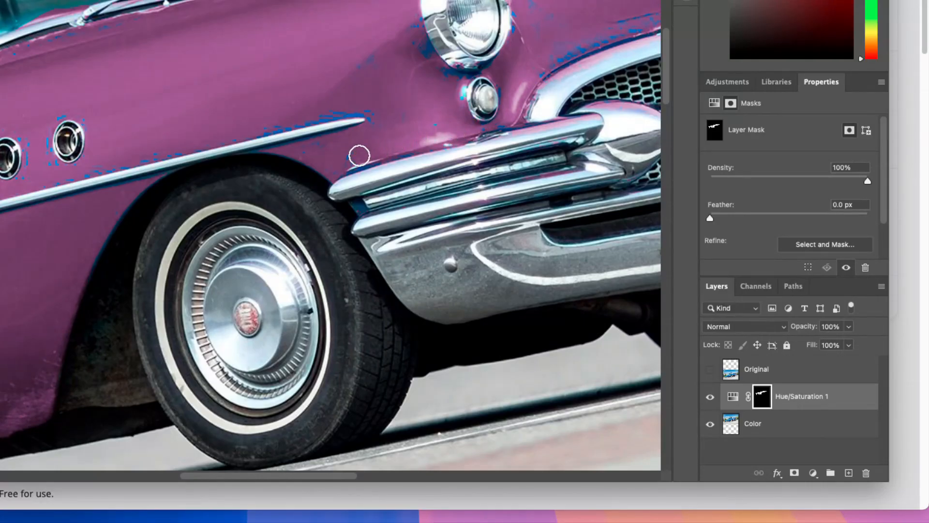
mouse_move(366, 96)
left_mouse_down()
mouse_move(262, 120)
mouse_move(309, 106)
mouse_move(362, 107)
left_mouse_up()
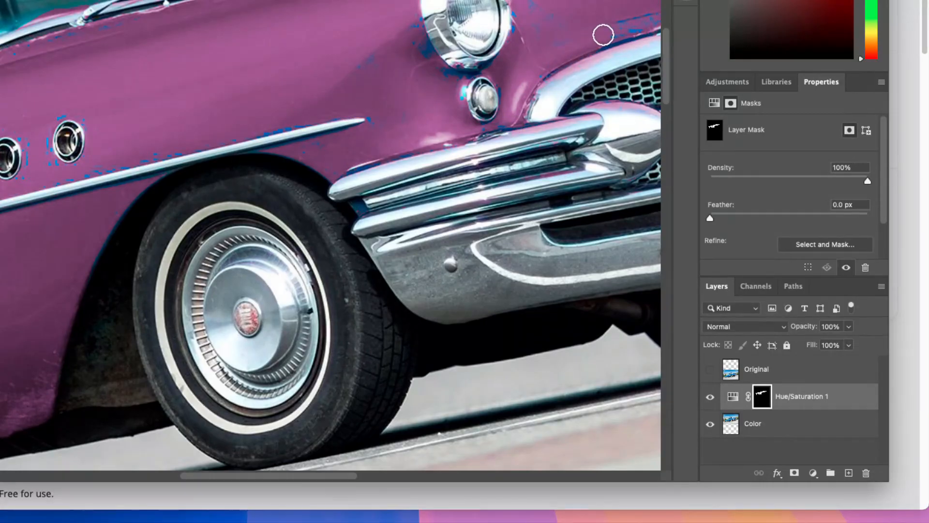
left_click_drag(543, 41, 490, 148)
left_click_drag(483, 109, 463, 170)
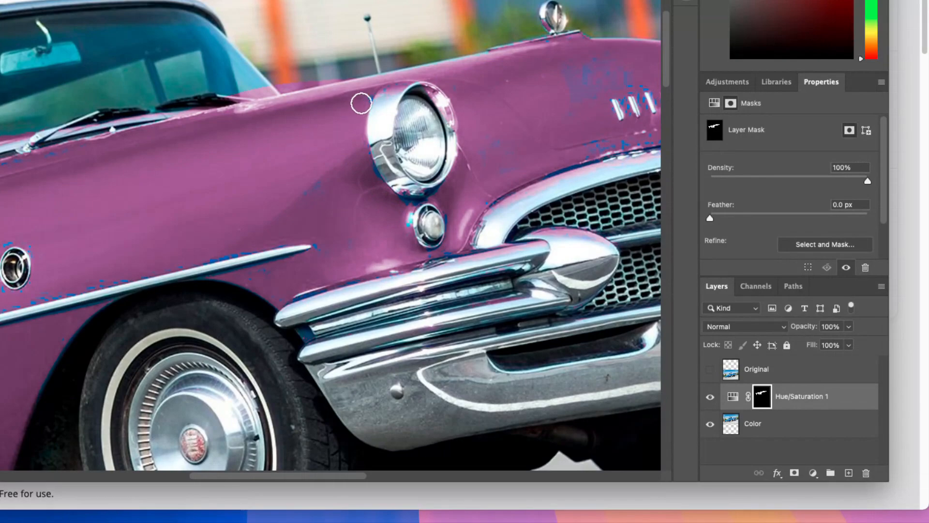
mouse_move(569, 72)
left_mouse_down()
mouse_move(633, 68)
mouse_move(566, 92)
mouse_move(633, 79)
mouse_move(579, 98)
mouse_move(551, 124)
mouse_move(566, 139)
mouse_move(616, 142)
left_mouse_up()
Make the Original layer visible to compare the blue car with the recolored one
scroll(491, 137, "down", 10)
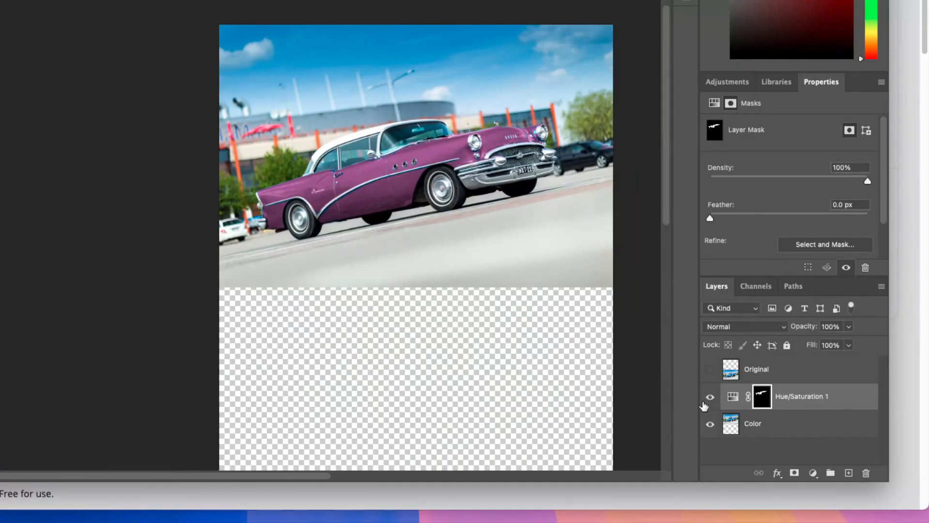
left_click(710, 370)
scroll(520, 344, "down", 4)
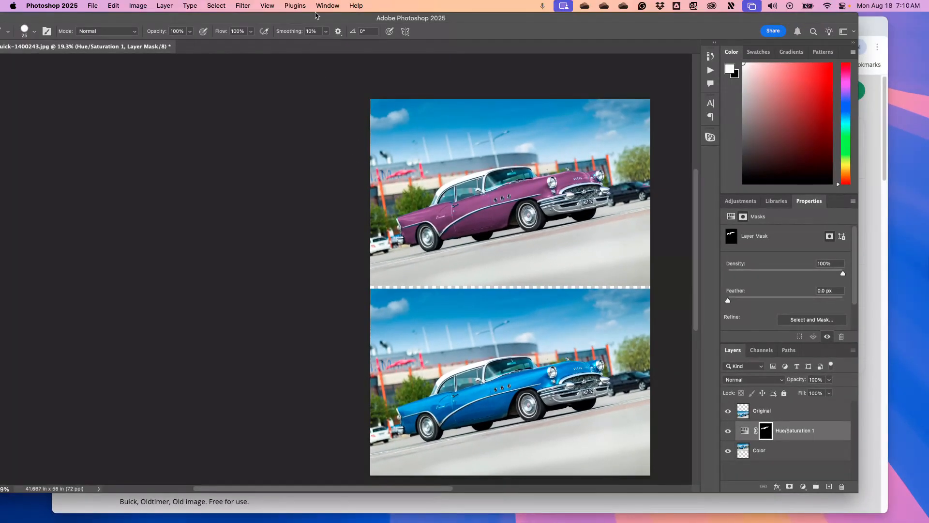
Add the text "Original" over the pavement in the lower photo and place its layer above the Original image layer
left_click_drag(340, 20, 375, 18)
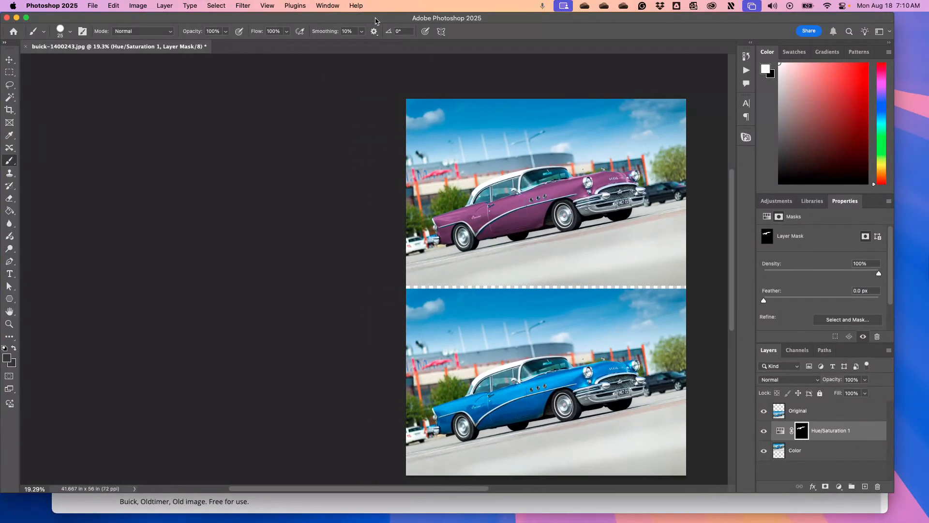
left_click(10, 274)
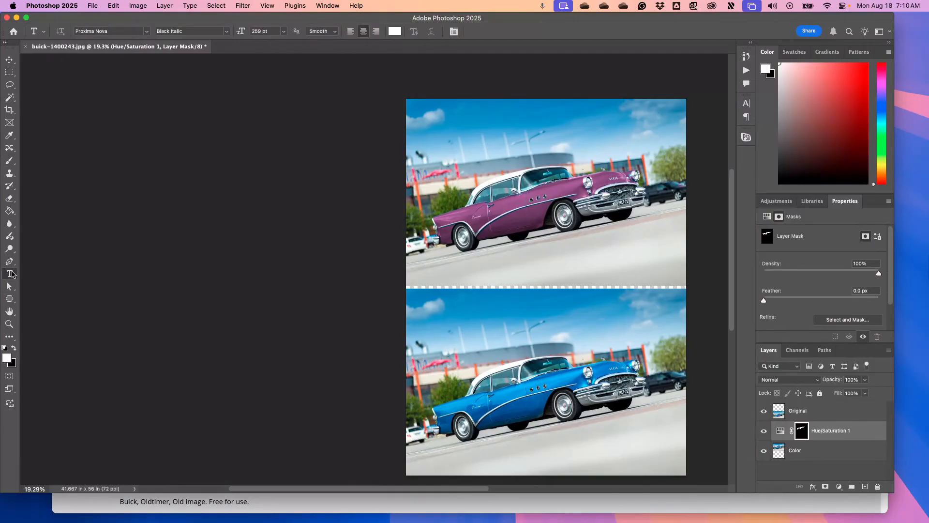
left_click(582, 449)
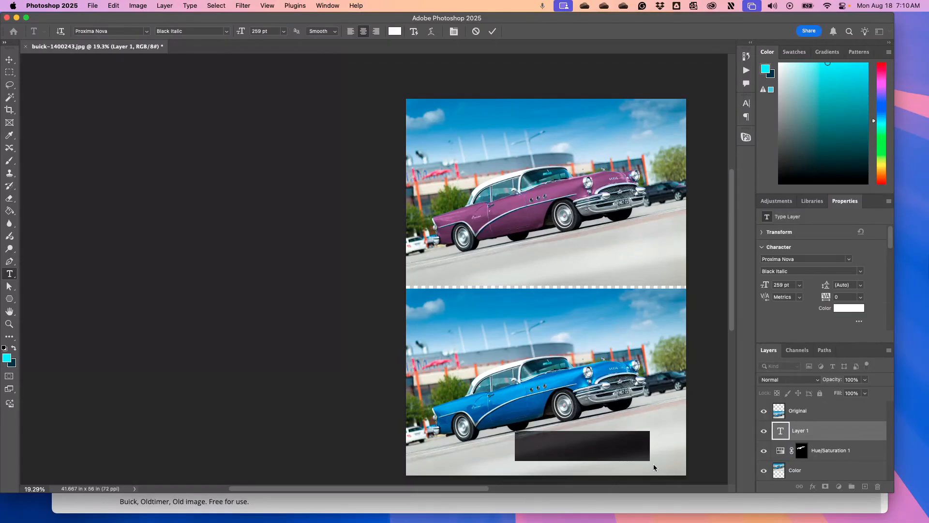
type("Original")
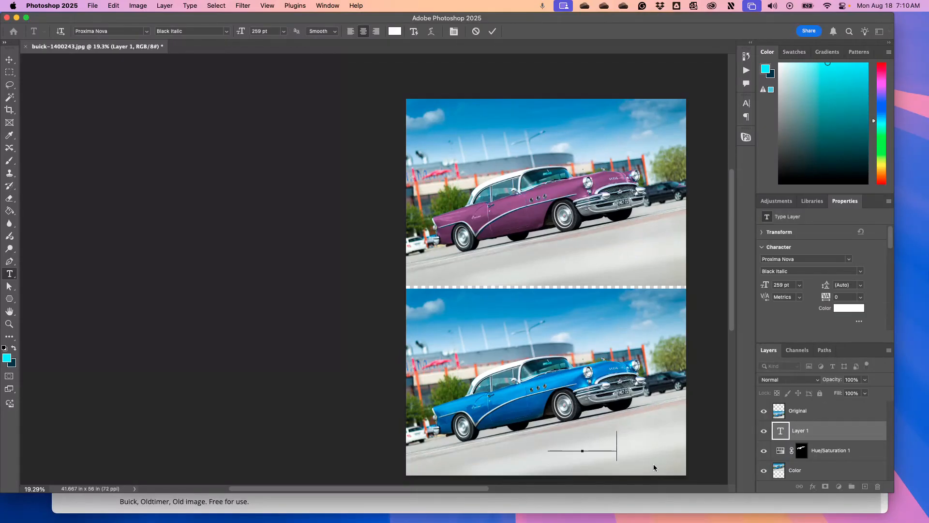
key("super+a")
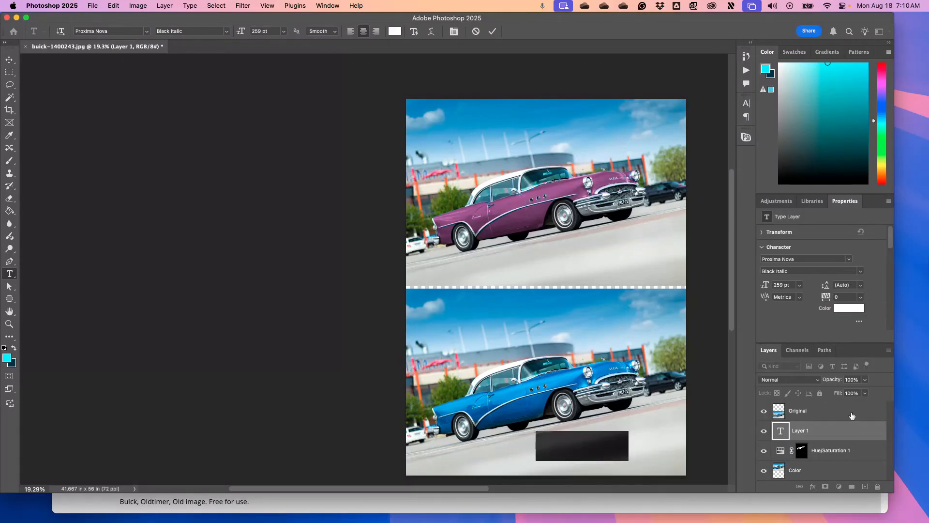
left_click_drag(825, 428, 819, 409)
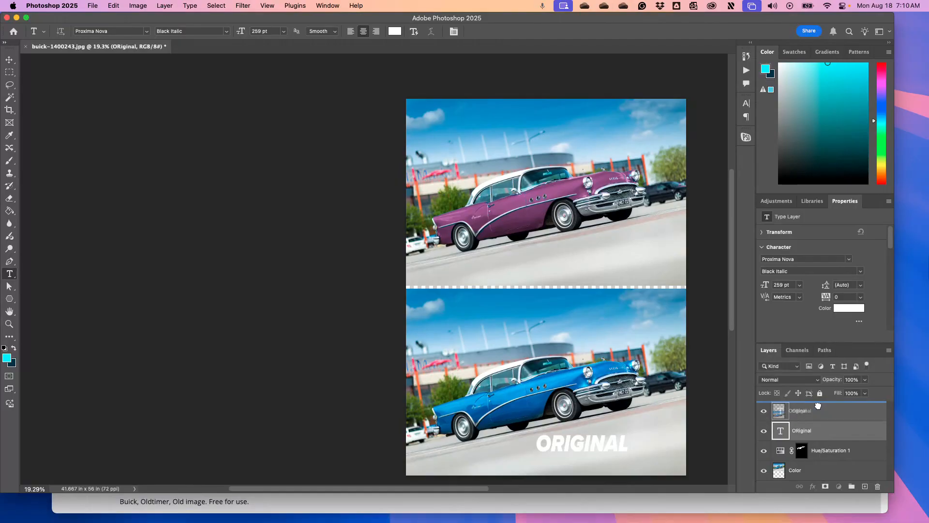
double_click(596, 443)
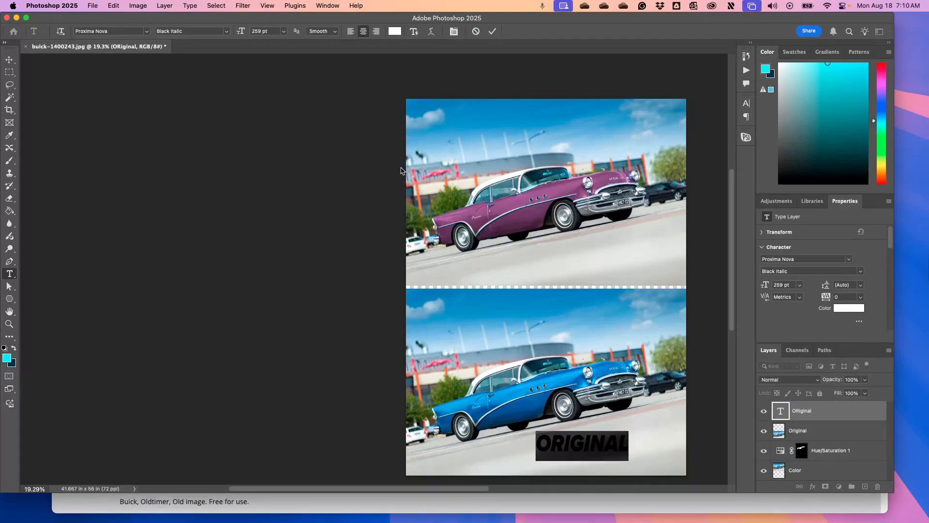
left_click(393, 32)
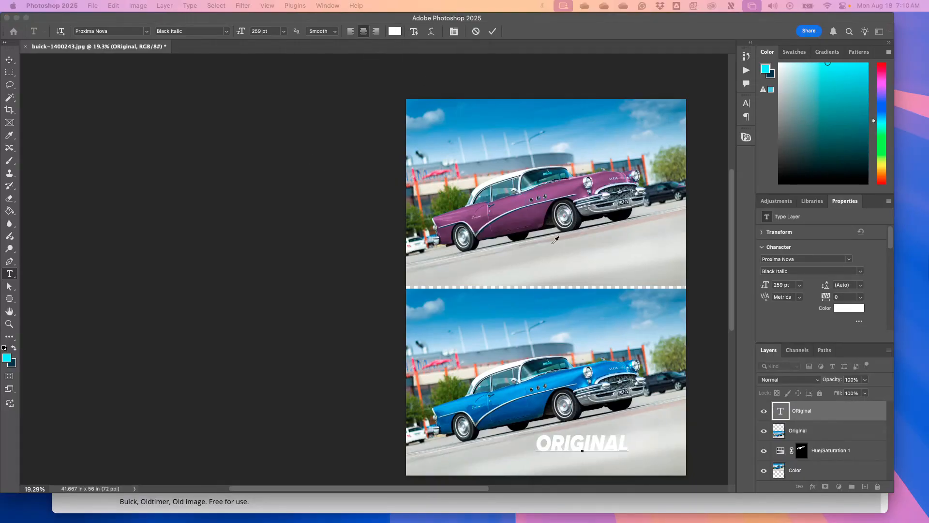
left_click(515, 197)
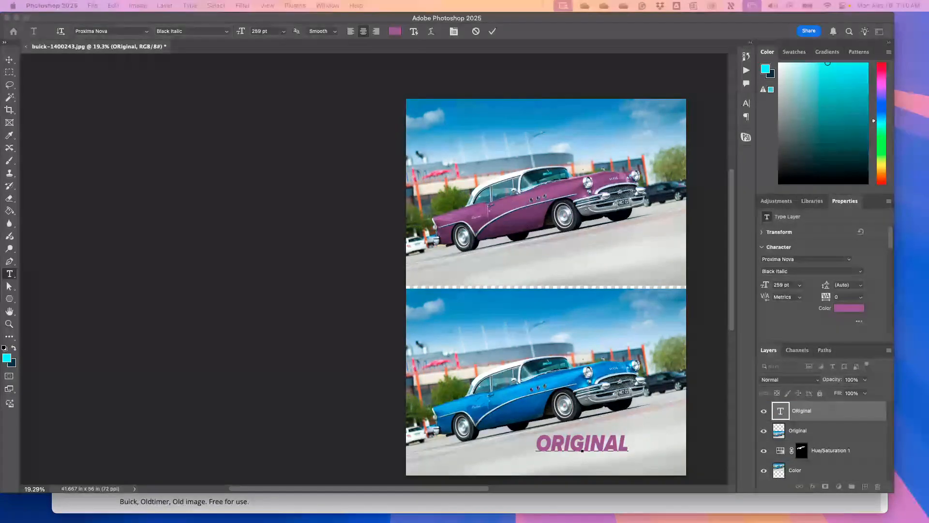
left_click_drag(928, 130, 741, 159)
left_click(748, 190)
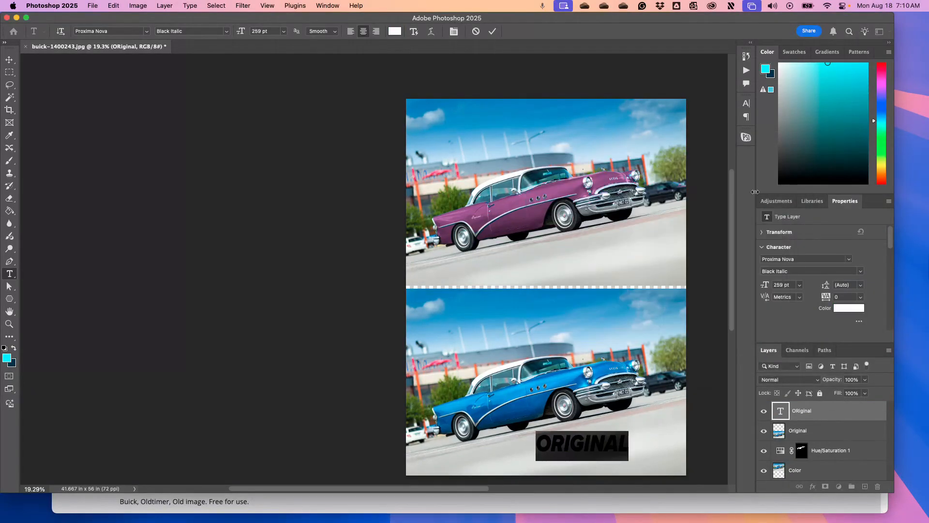
Set the label's text color to purple #8e568a by sampling the paint of the recolored car
left_click(395, 32)
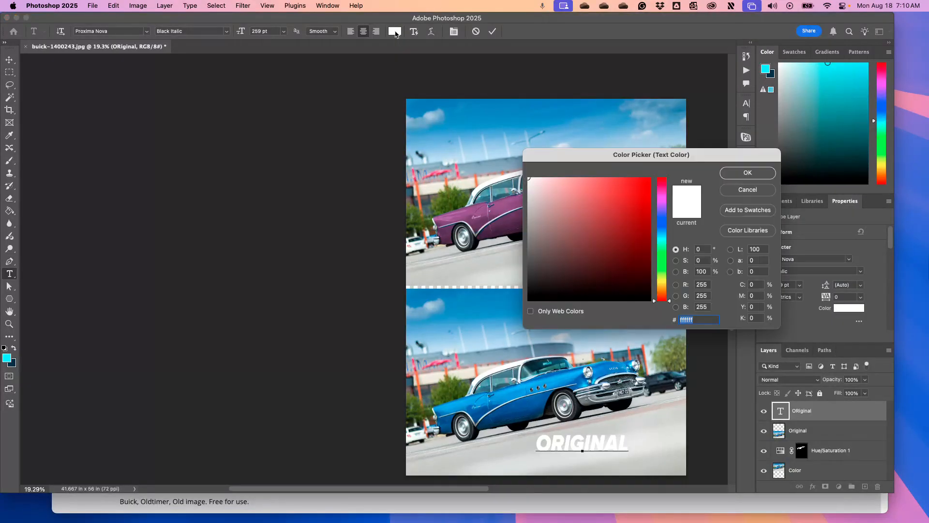
left_click(484, 208)
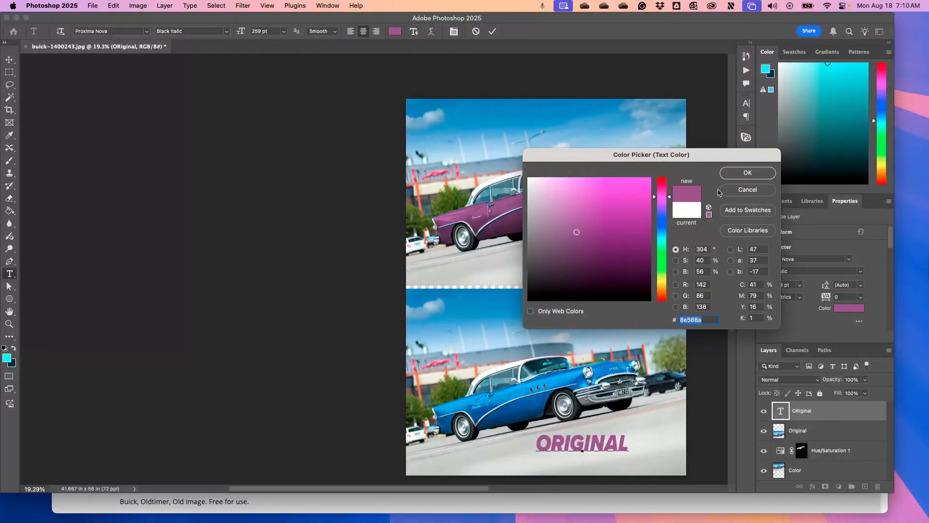
left_click(739, 173)
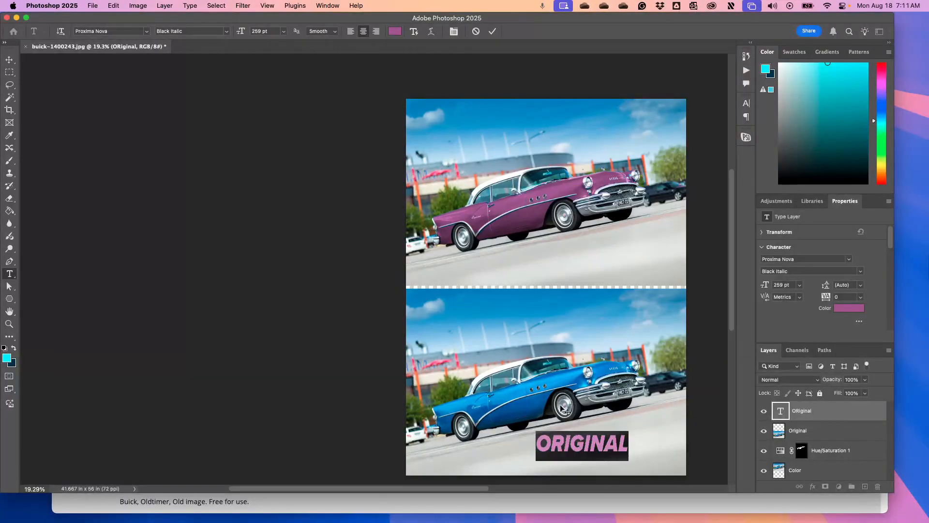
left_click(799, 416)
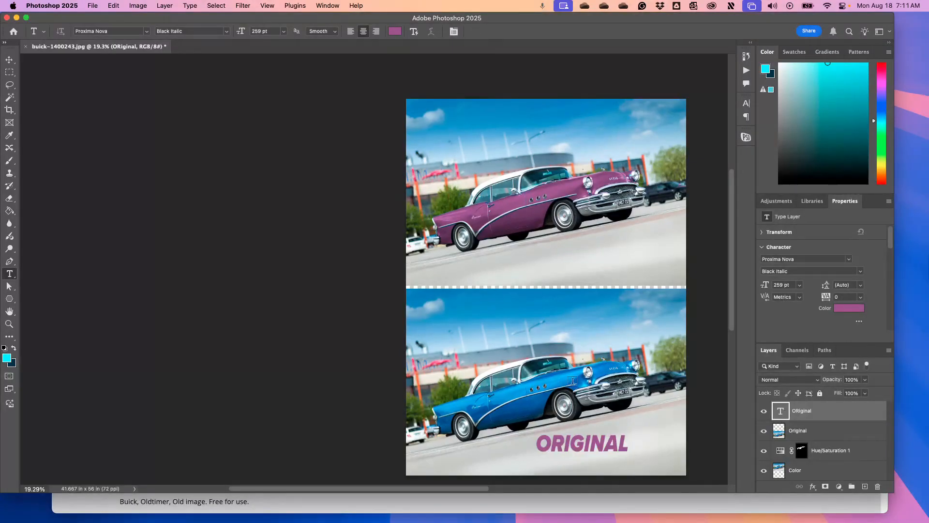
Set the label's text color to blue #0259a0 by sampling the original car's paint and commit the text
double_click(781, 411)
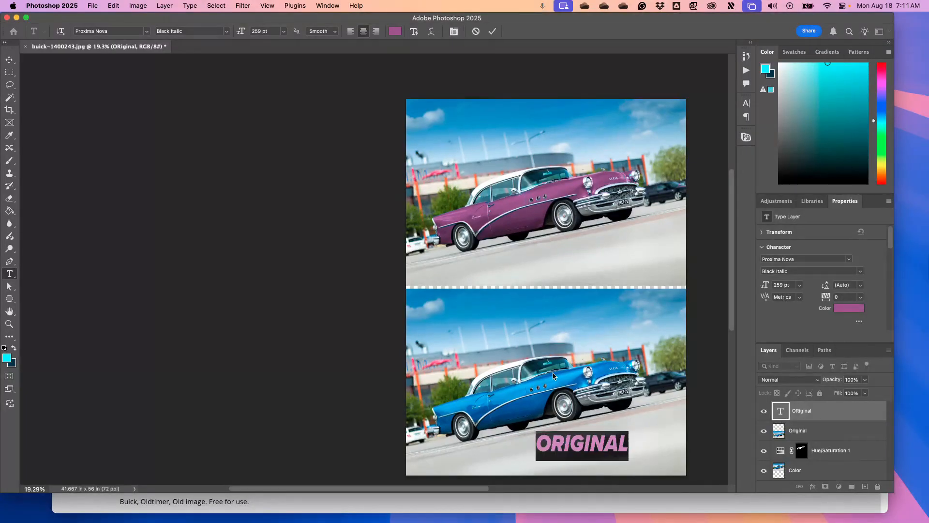
left_click(396, 32)
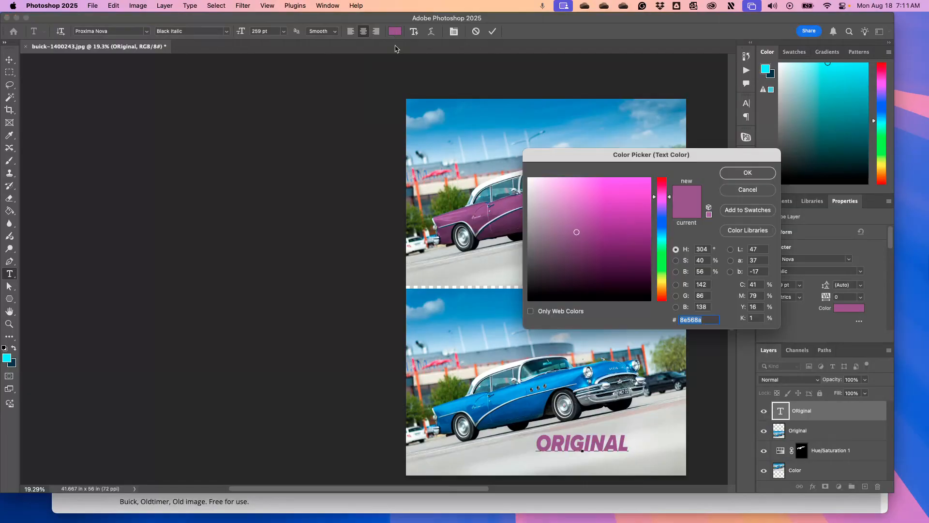
left_click(561, 389)
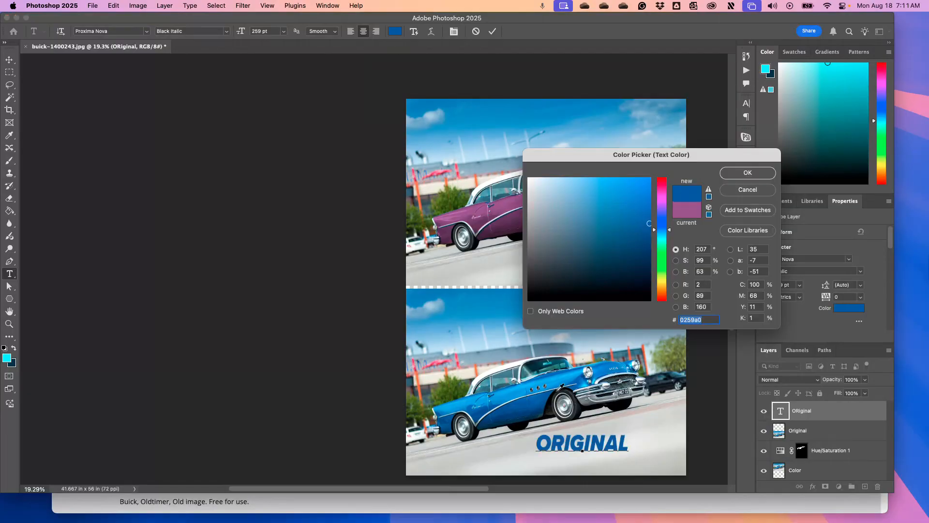
left_click(747, 173)
left_click(9, 59)
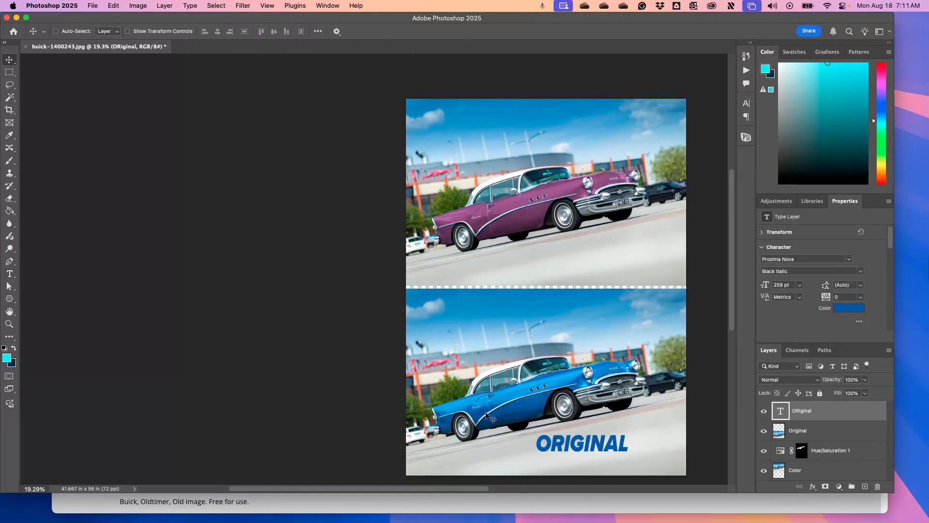
Duplicate the "Original" label straight up onto the pavement of the upper photo and change the copy's text to "Color"
left_click_drag(598, 451, 597, 264)
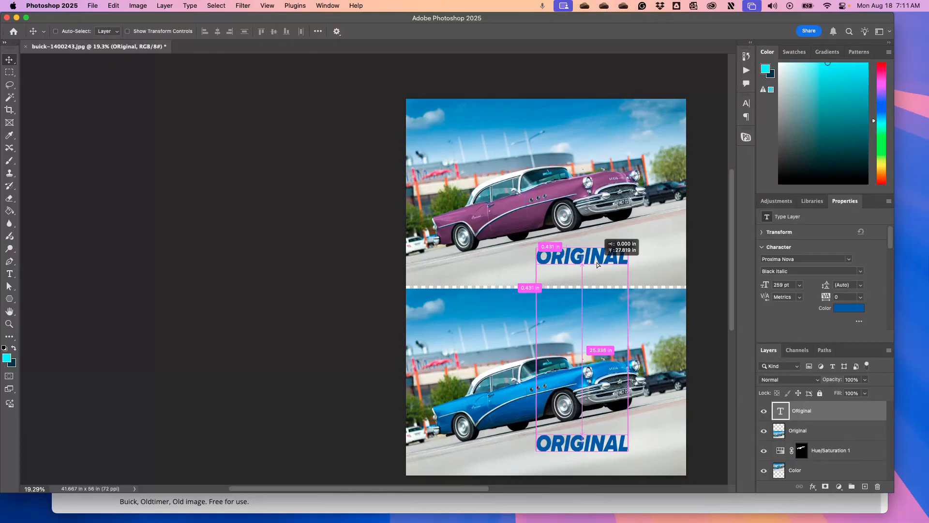
left_click_drag(598, 265, 598, 265)
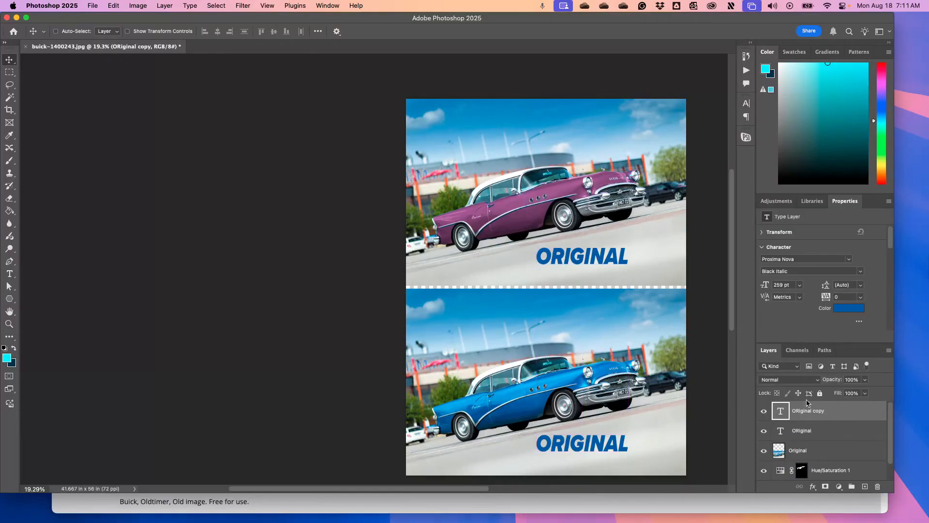
double_click(782, 413)
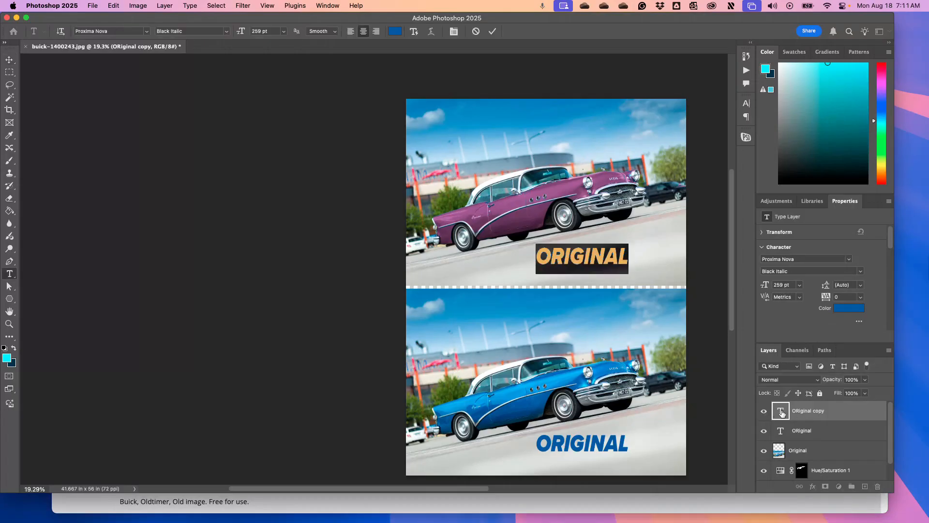
type("COLOR")
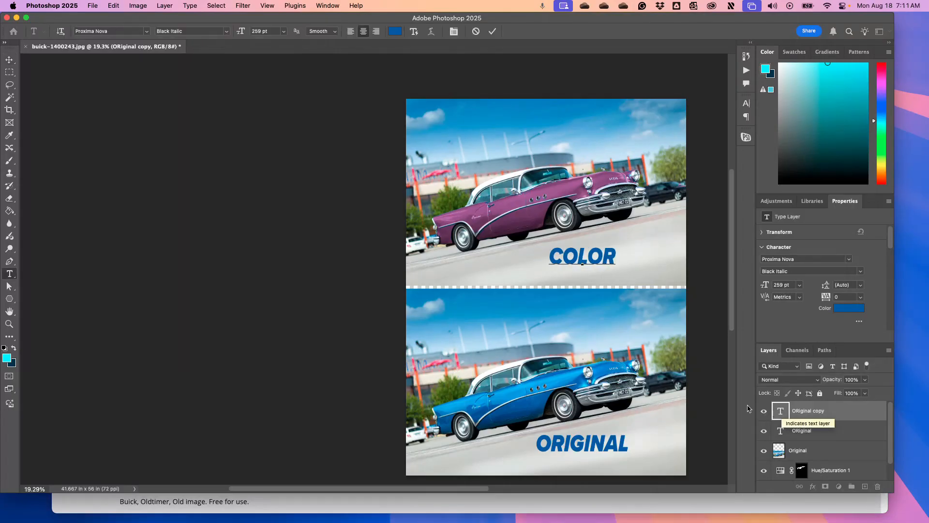
Set the "Color" label's text color to purple #8a5486 by sampling the recolored car's paint and commit the text
key("super+a")
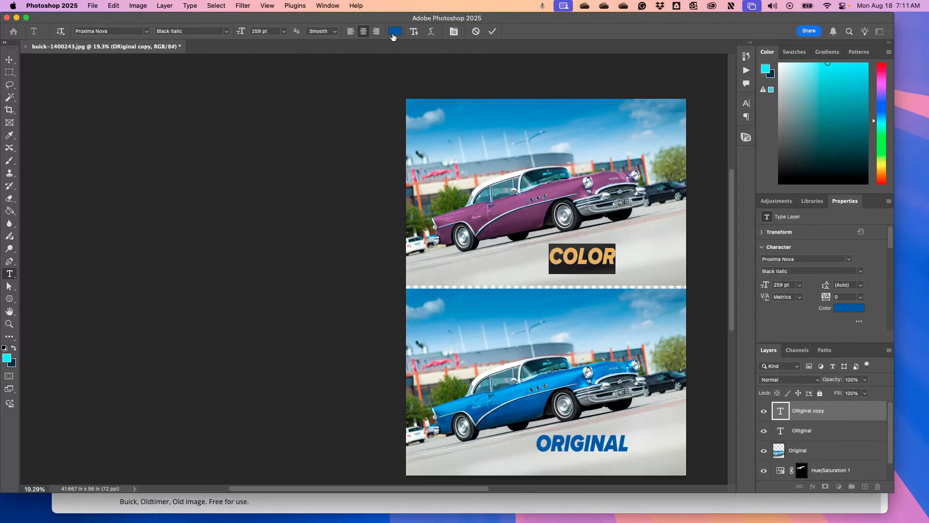
left_click(395, 32)
left_click(506, 206)
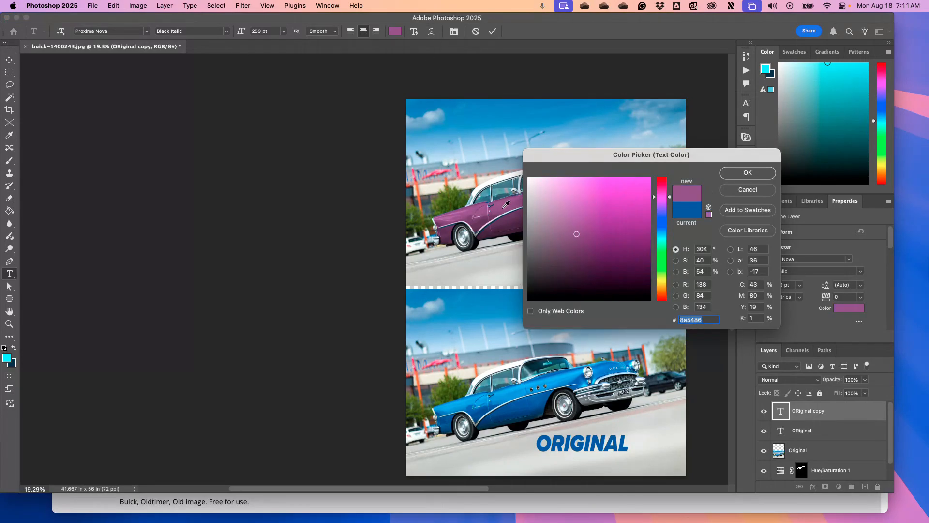
left_click(731, 173)
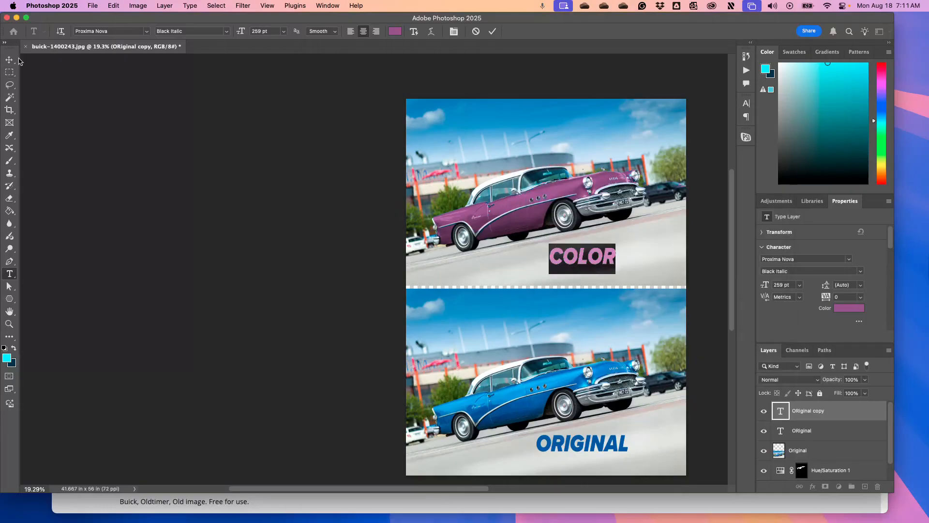
left_click(9, 59)
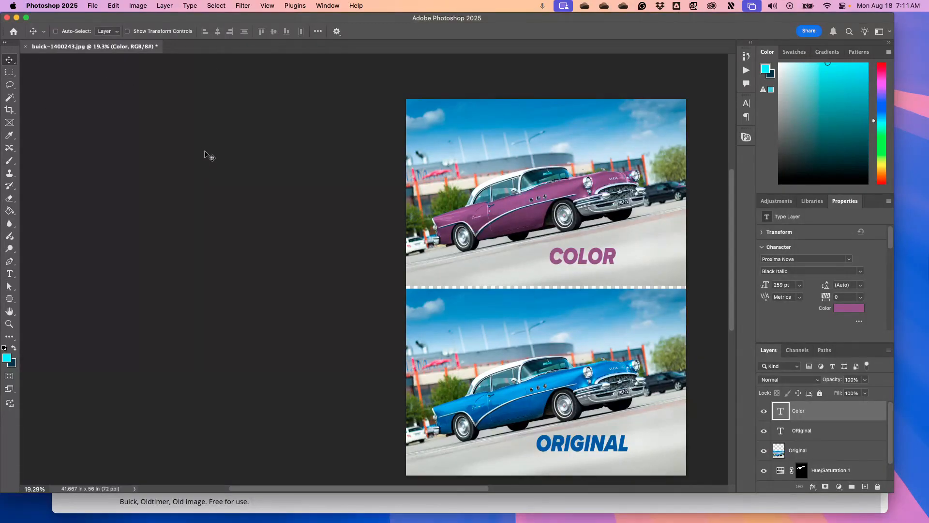
Save a JPEG copy of the comparison in Downloads, named "Color_" followed by the author's surname
left_click(93, 5)
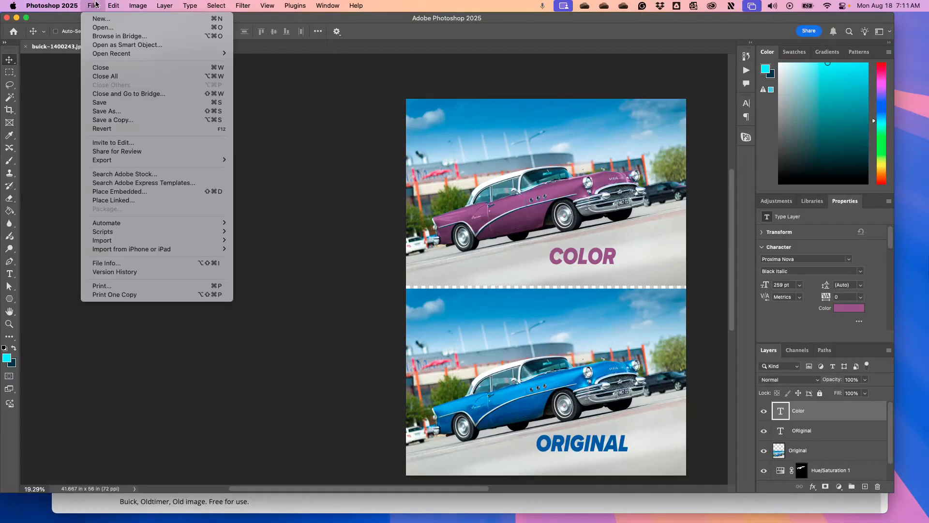
left_click(115, 104)
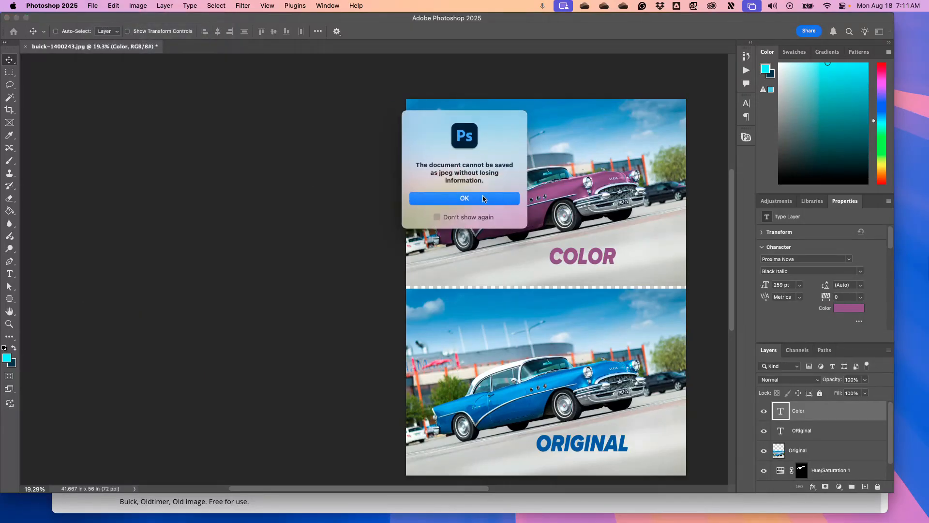
left_click(483, 198)
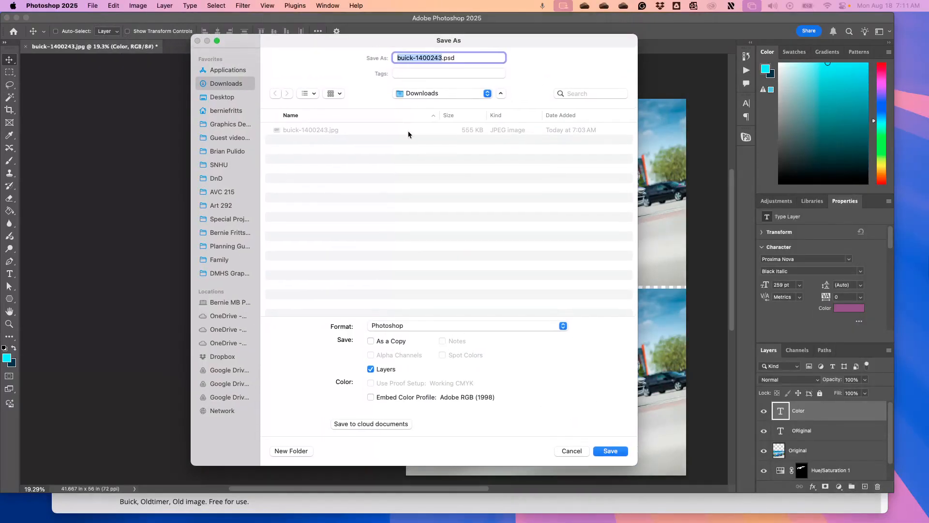
left_click(449, 327)
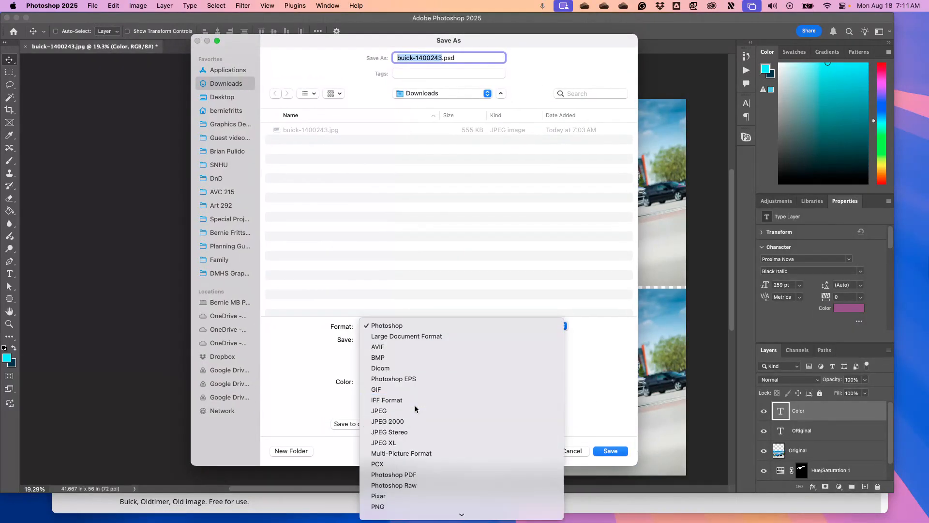
left_click(433, 386)
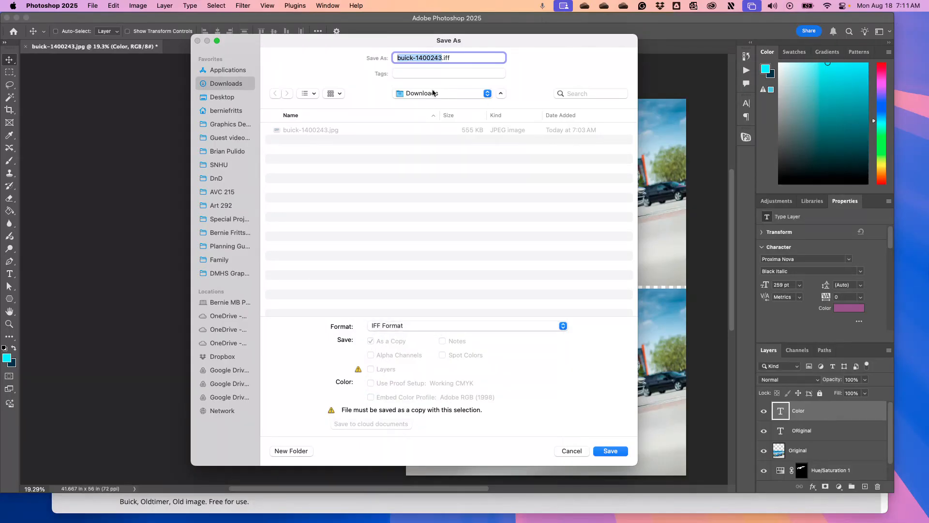
type("col")
type("Color_Fritts")
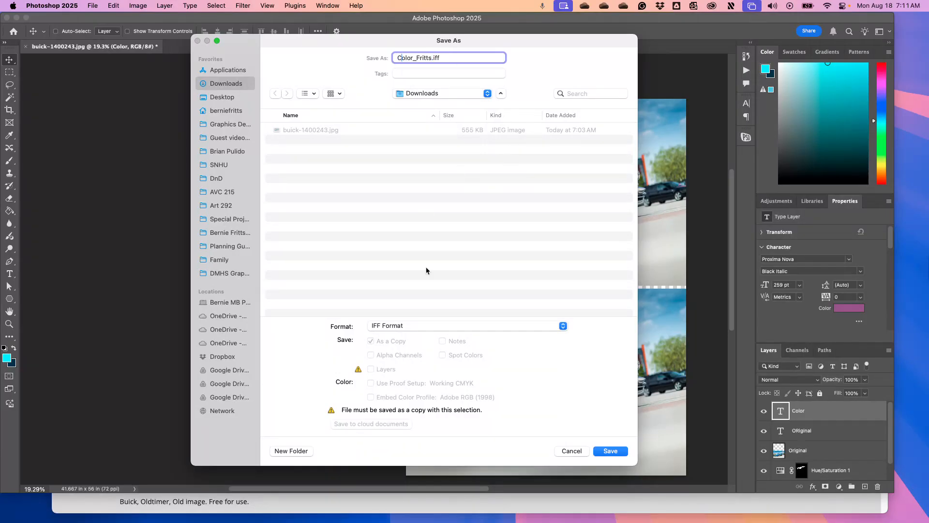
left_click(414, 328)
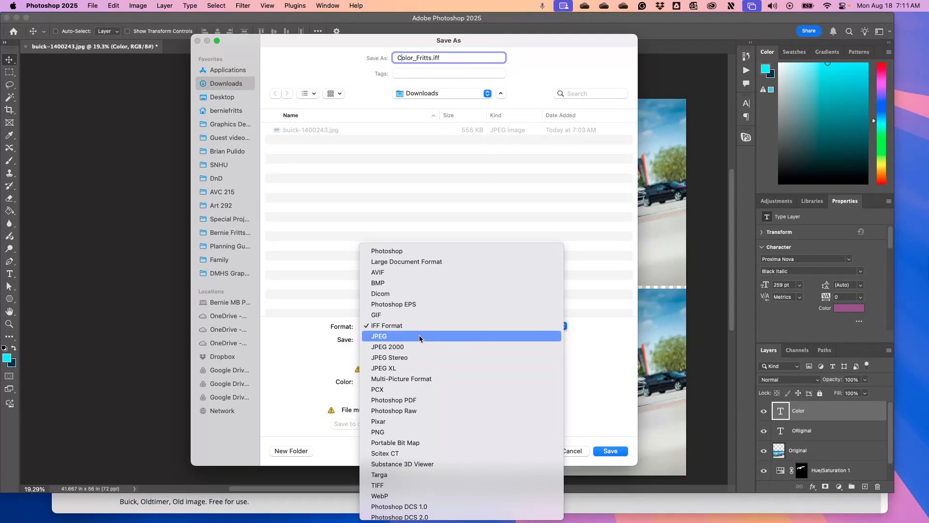
left_click(421, 329)
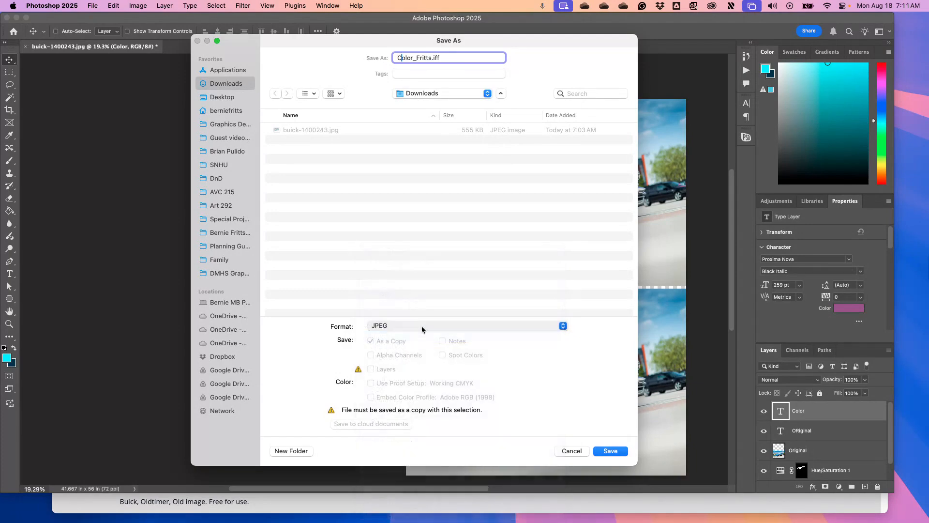
left_click(610, 451)
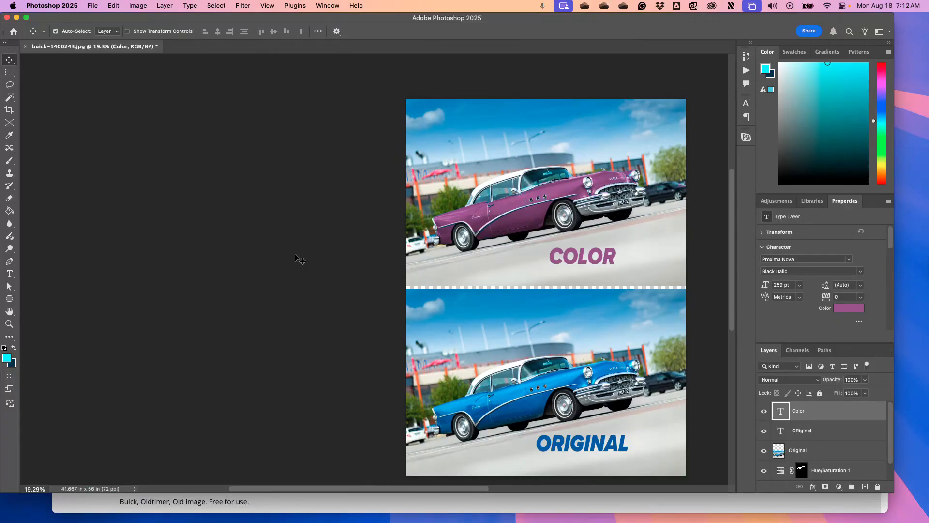
Save the layered document in Photoshop format in Downloads, named "Color_" followed by the author's surname
left_click(93, 6)
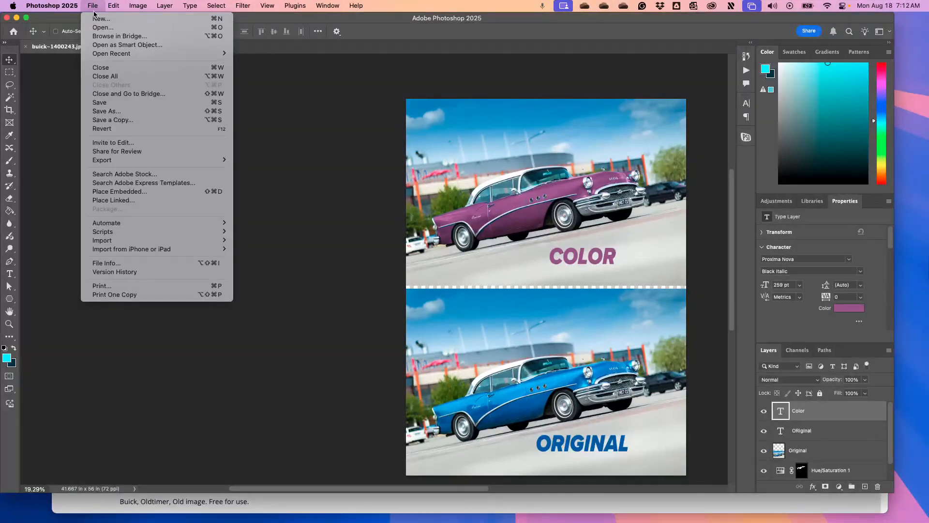
left_click(109, 121)
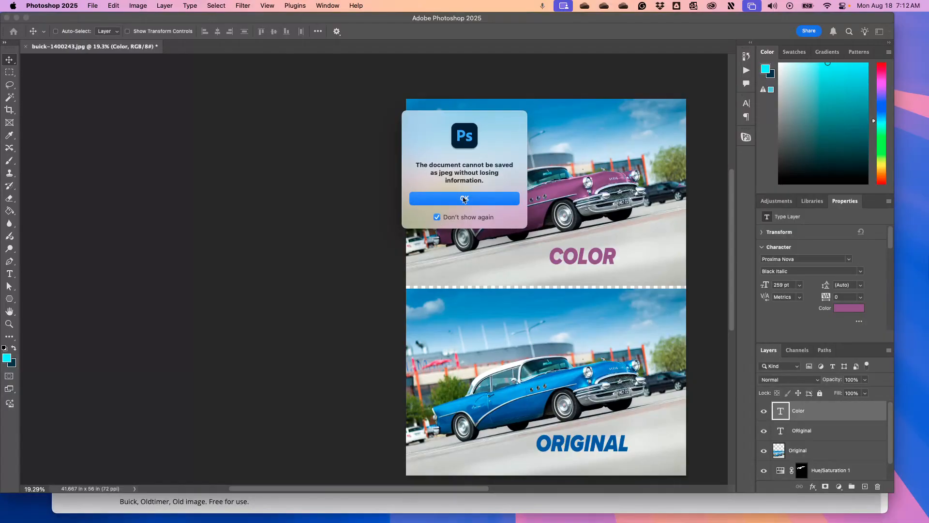
left_click(464, 198)
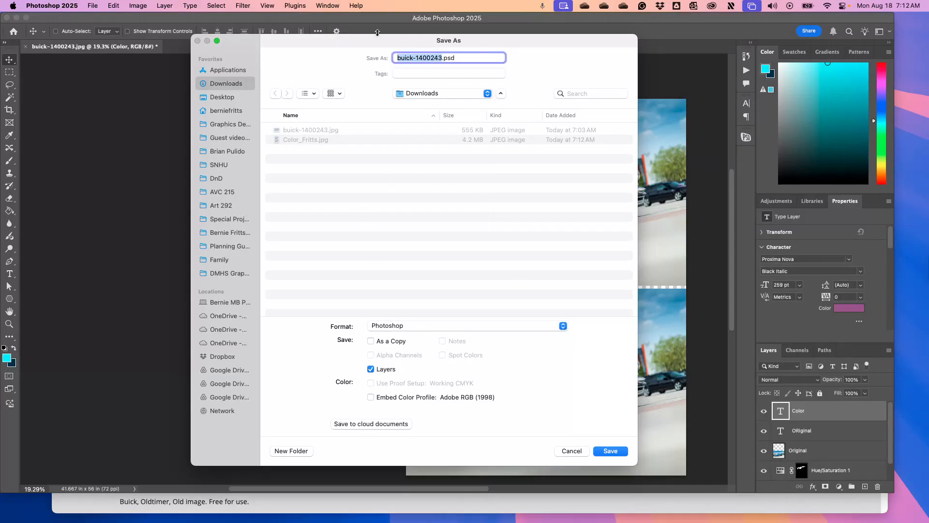
type("Color_Fritts")
key("Return")
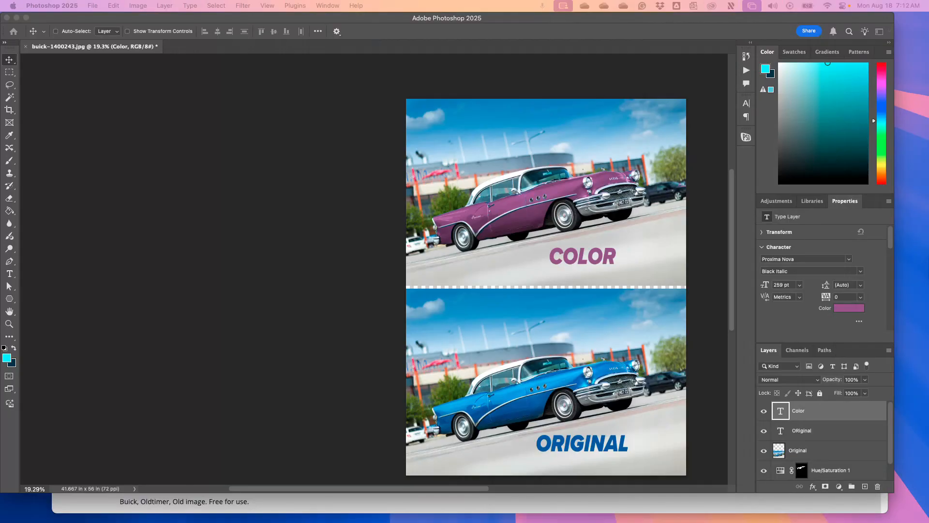
left_click(504, 281)
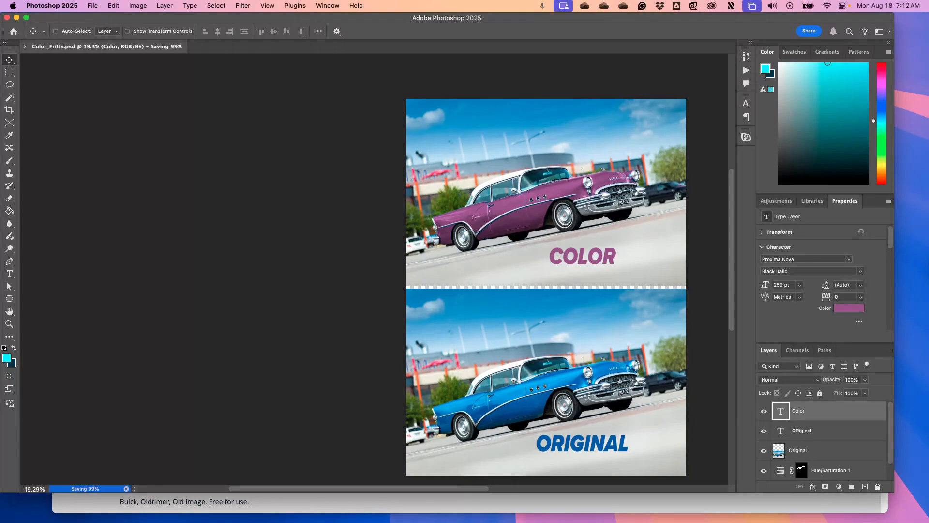
mouse_move(664, 515)
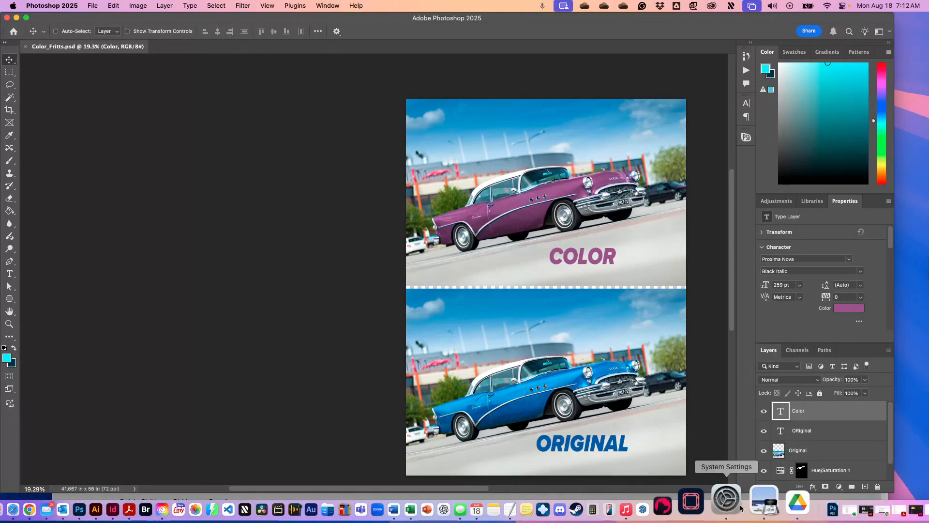